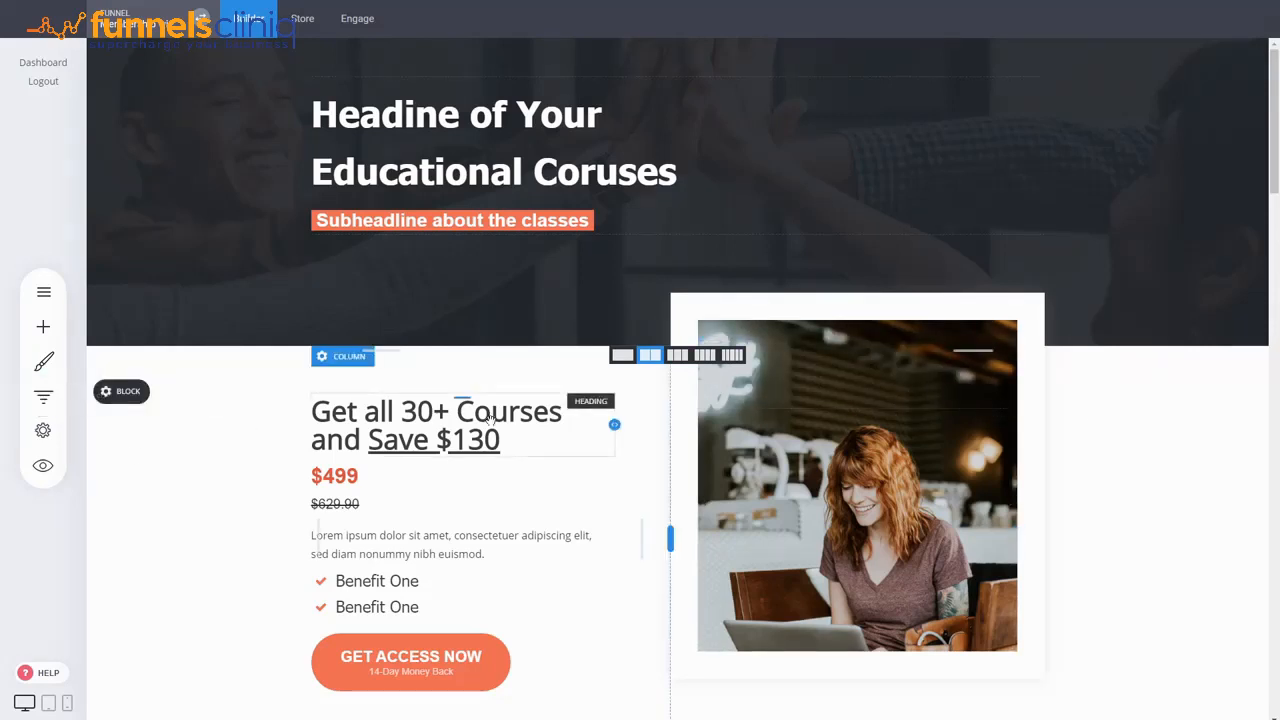
left_click(40, 398)
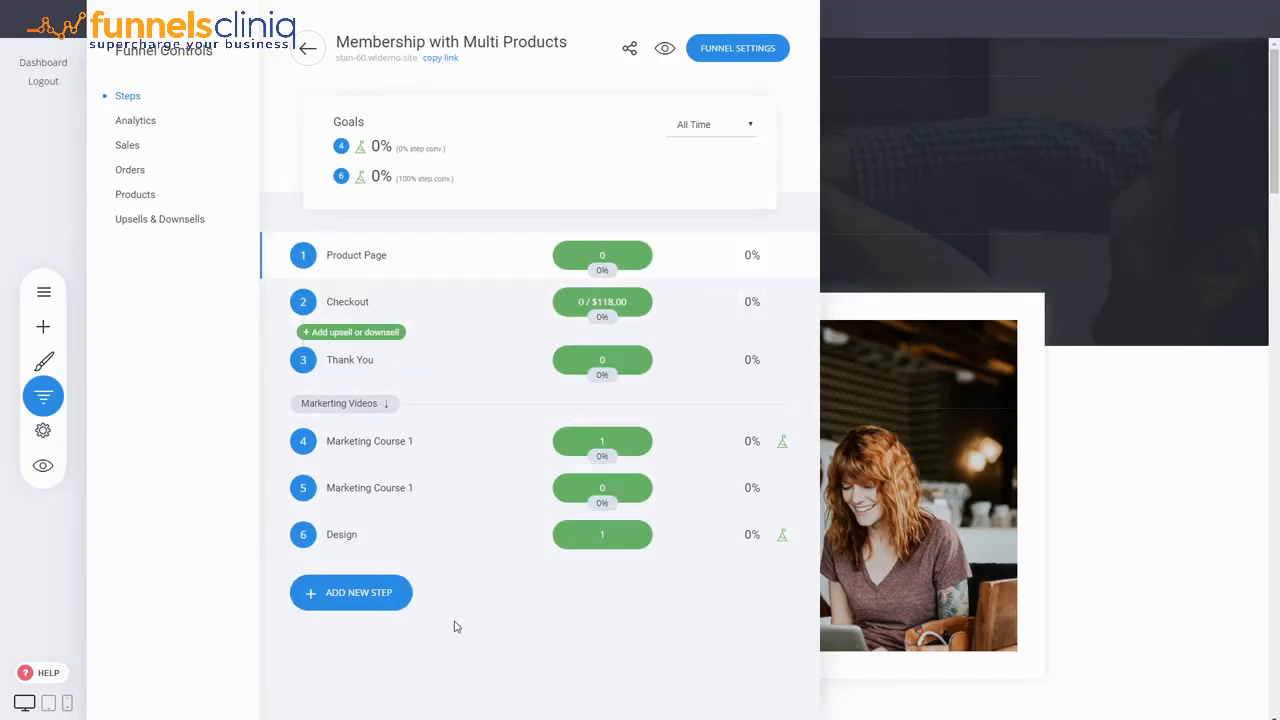
left_click(372, 603)
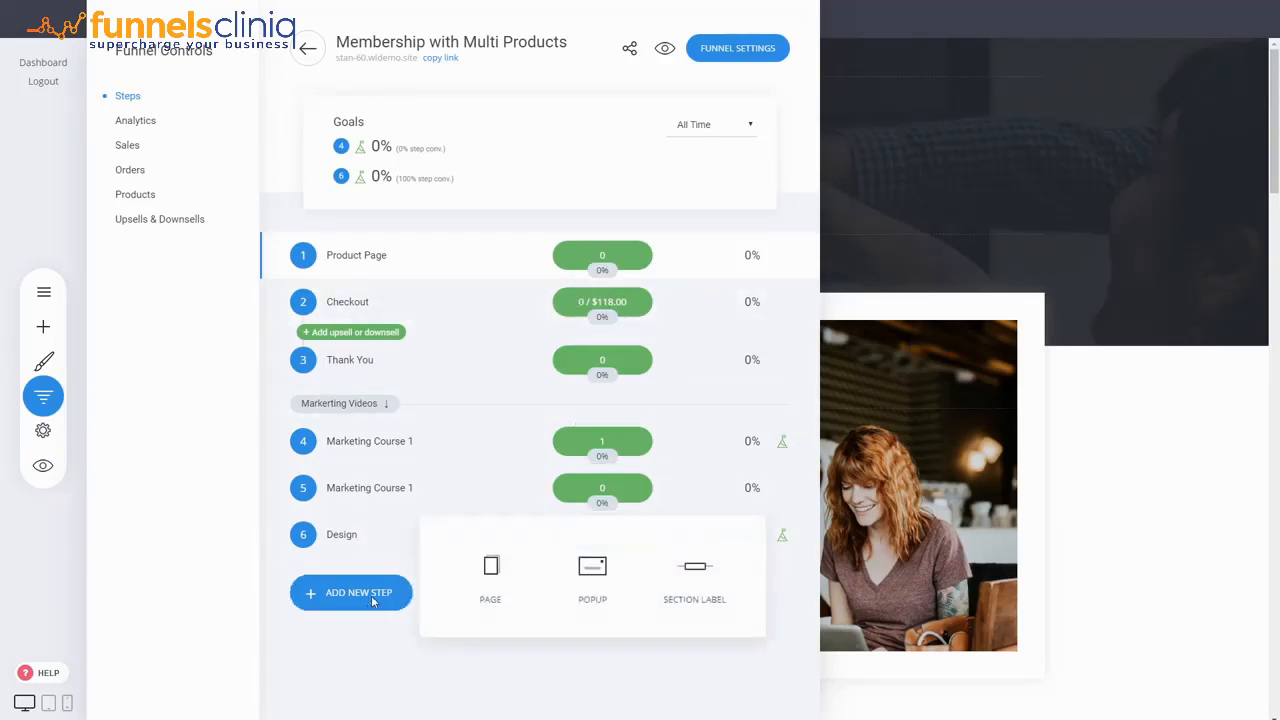
left_click(493, 594)
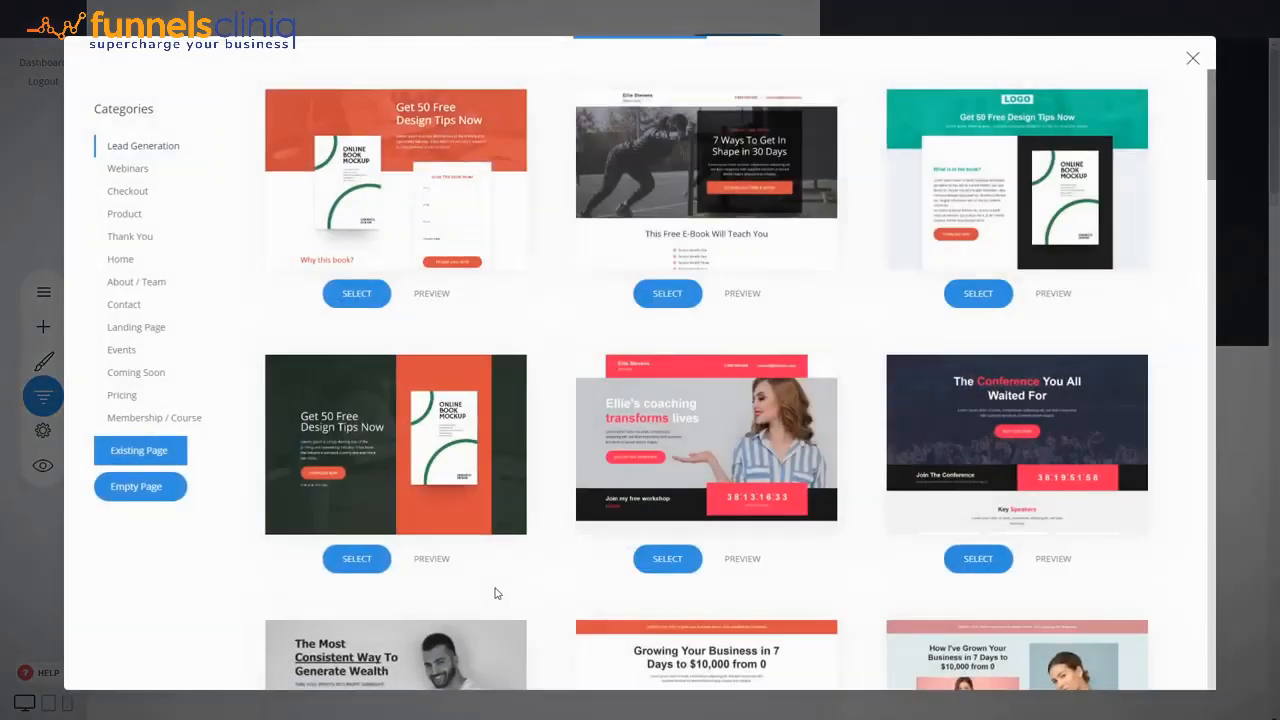
left_click(178, 419)
scroll(557, 380, "down", 7)
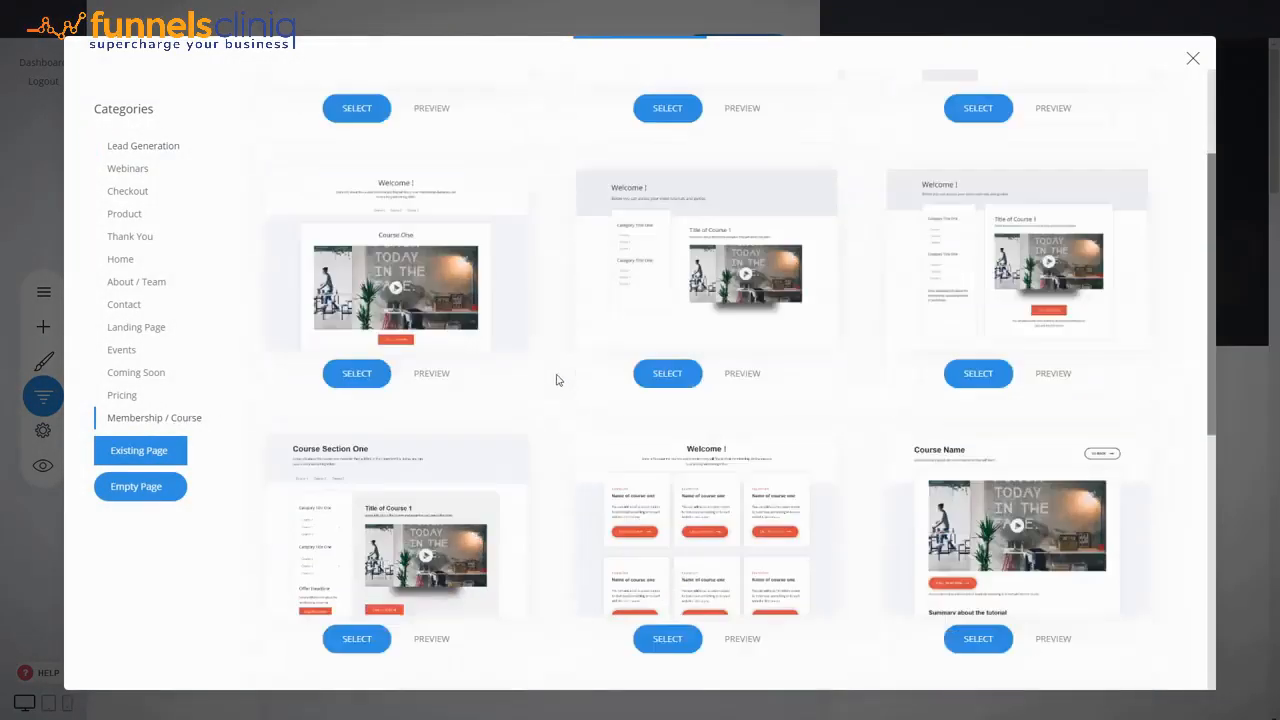
scroll(557, 380, "up", 4)
scroll(557, 380, "up", 3)
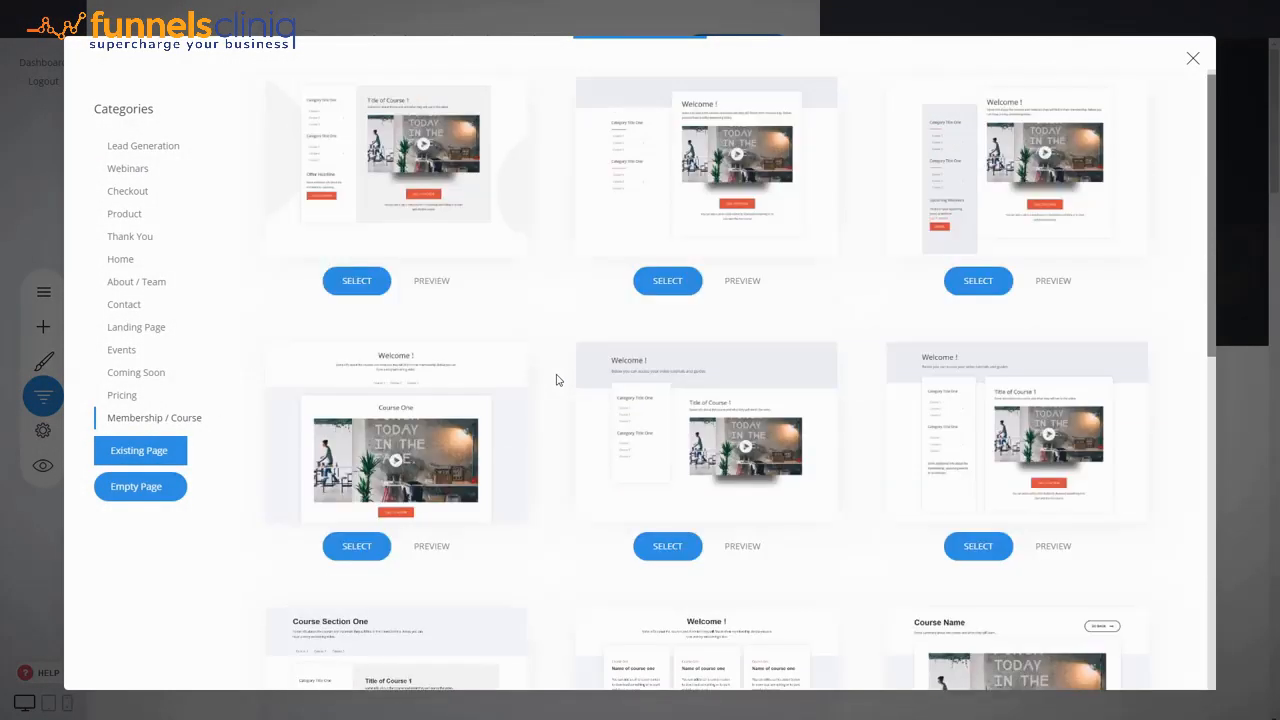
scroll(557, 378, "down", 6)
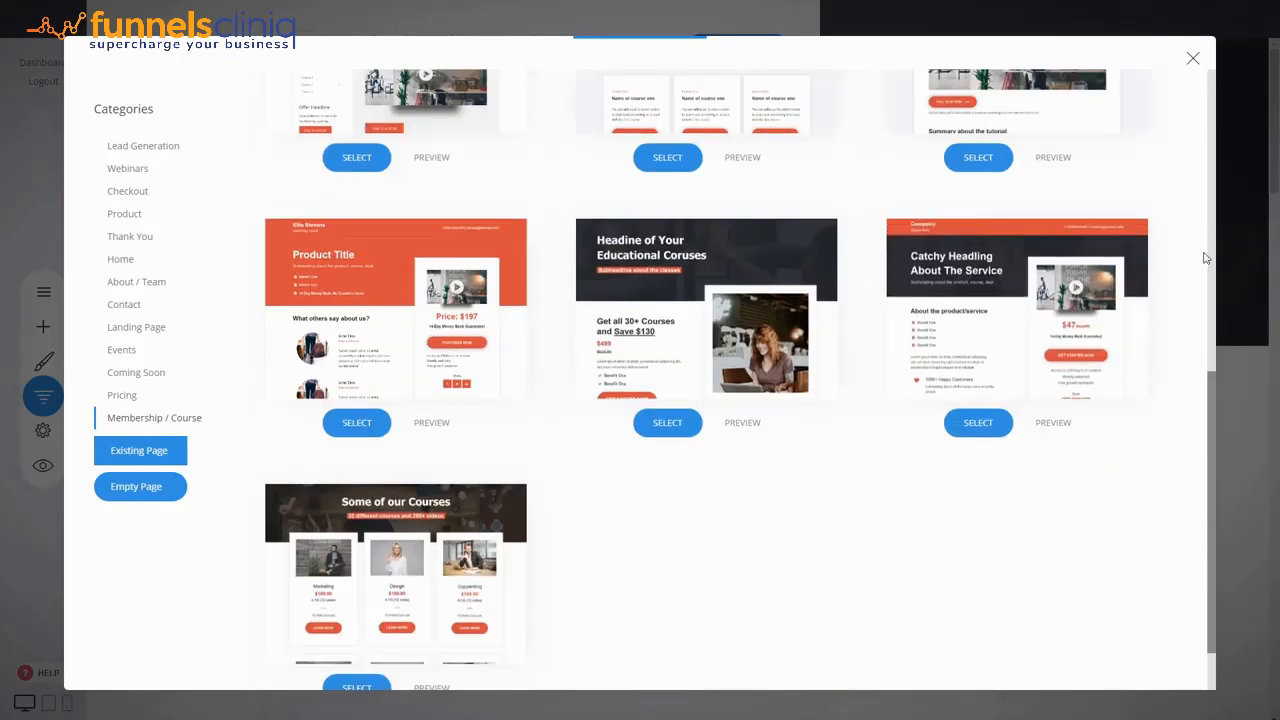
left_click(1232, 235)
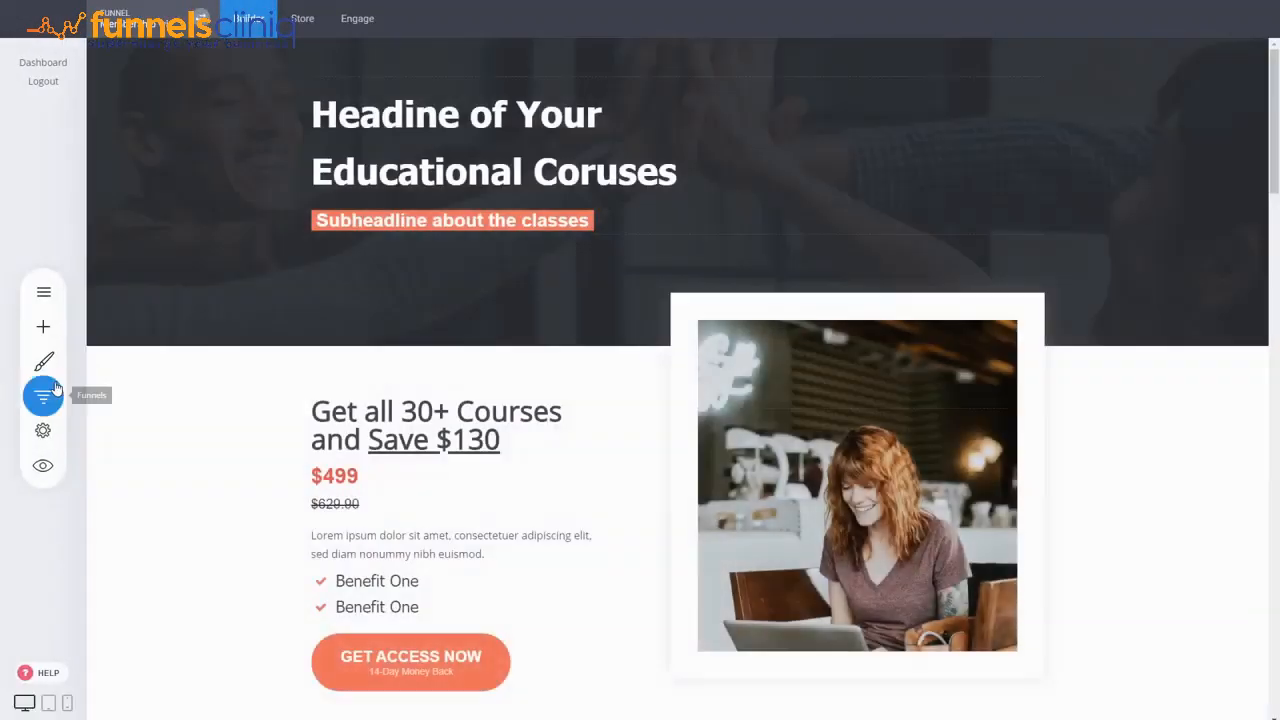
- Preview the two file-access templates in the Membership / Course category for a new funnel page step
left_click(45, 395)
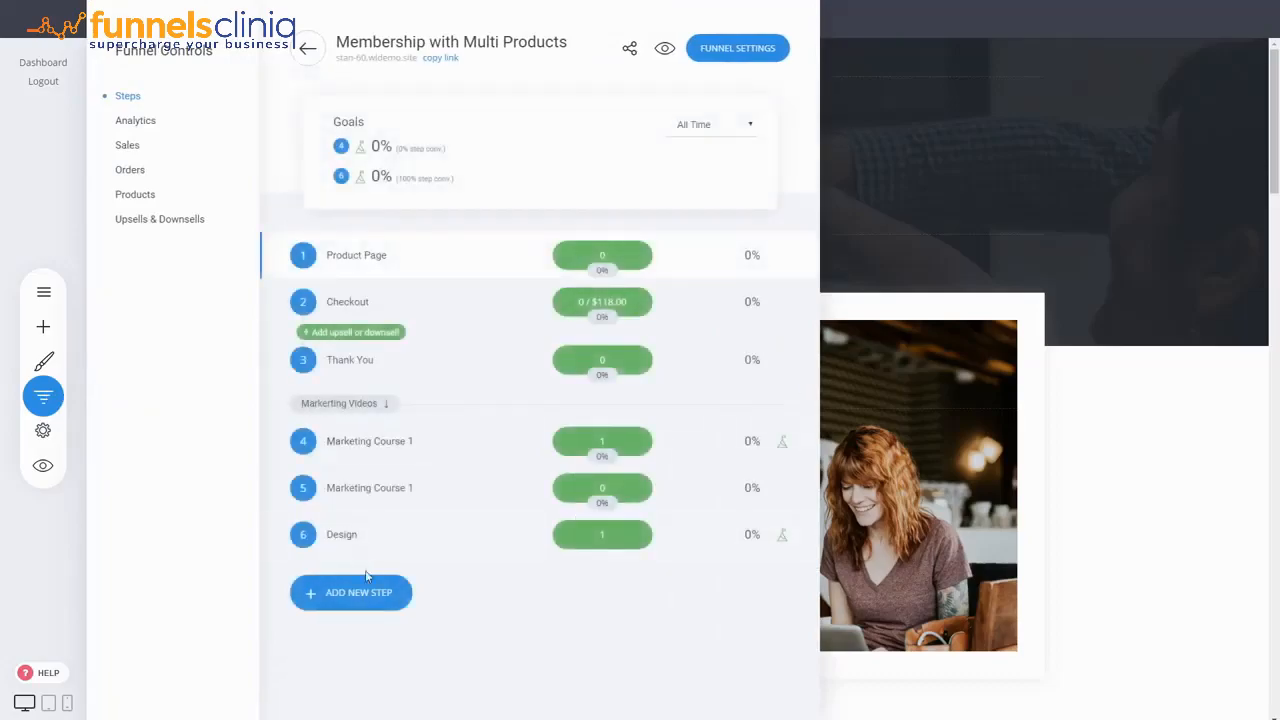
left_click(352, 592)
left_click(486, 575)
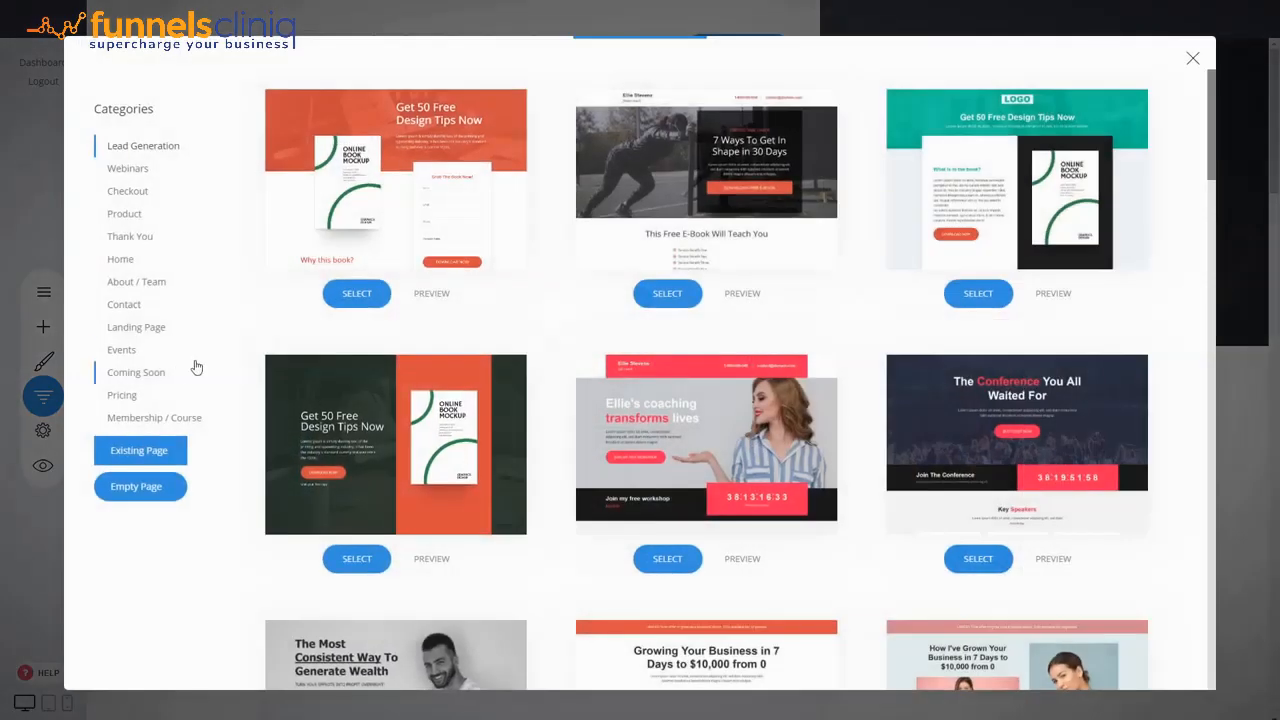
left_click(145, 417)
scroll(491, 360, "down", 5)
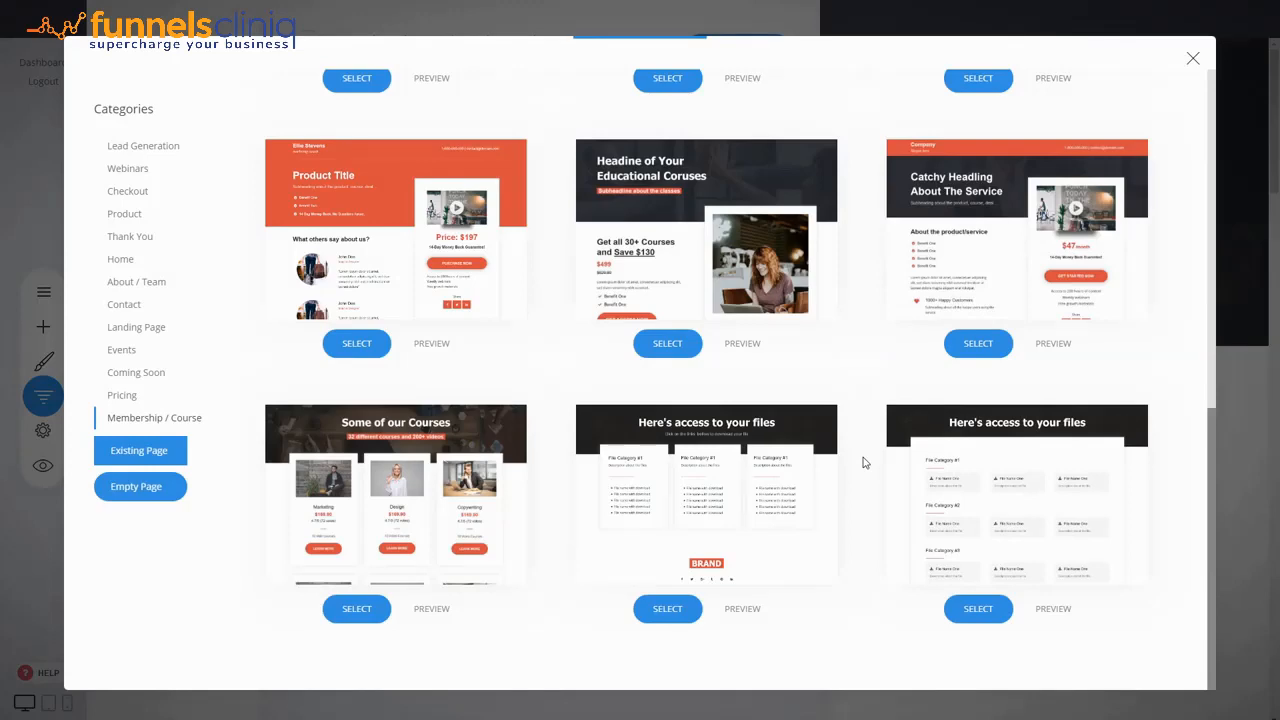
left_click(741, 610)
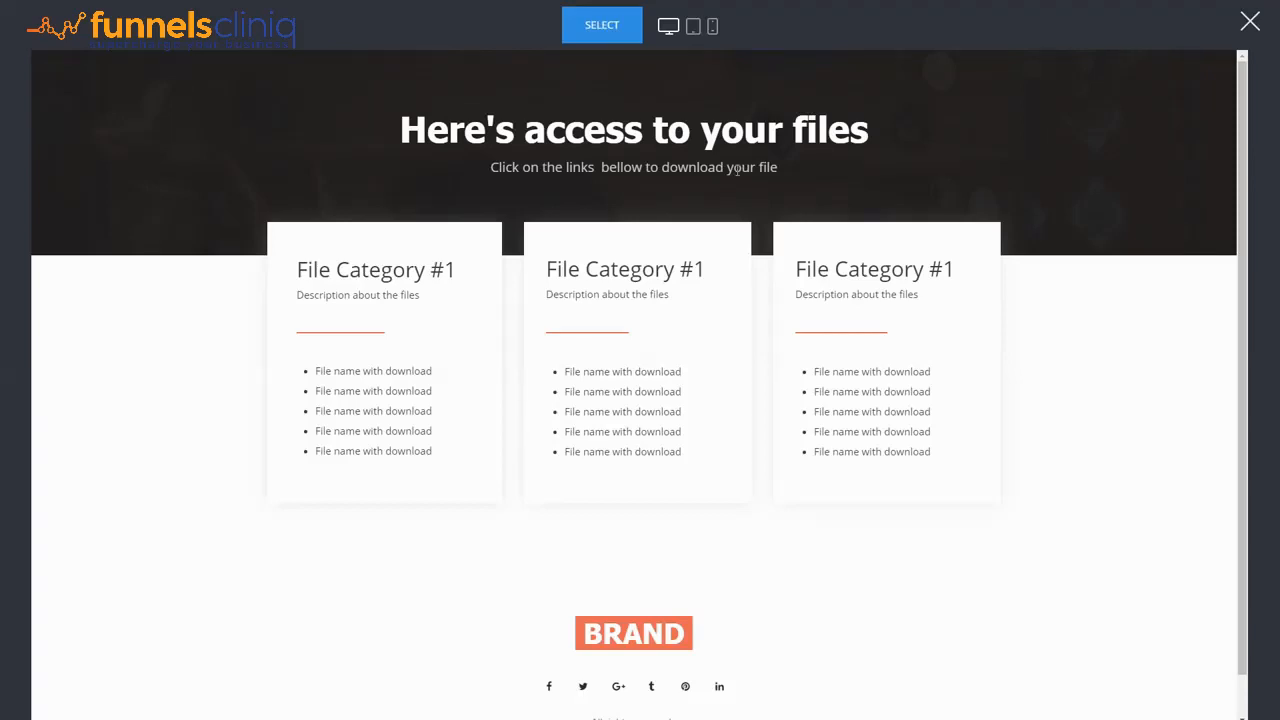
left_click(1250, 21)
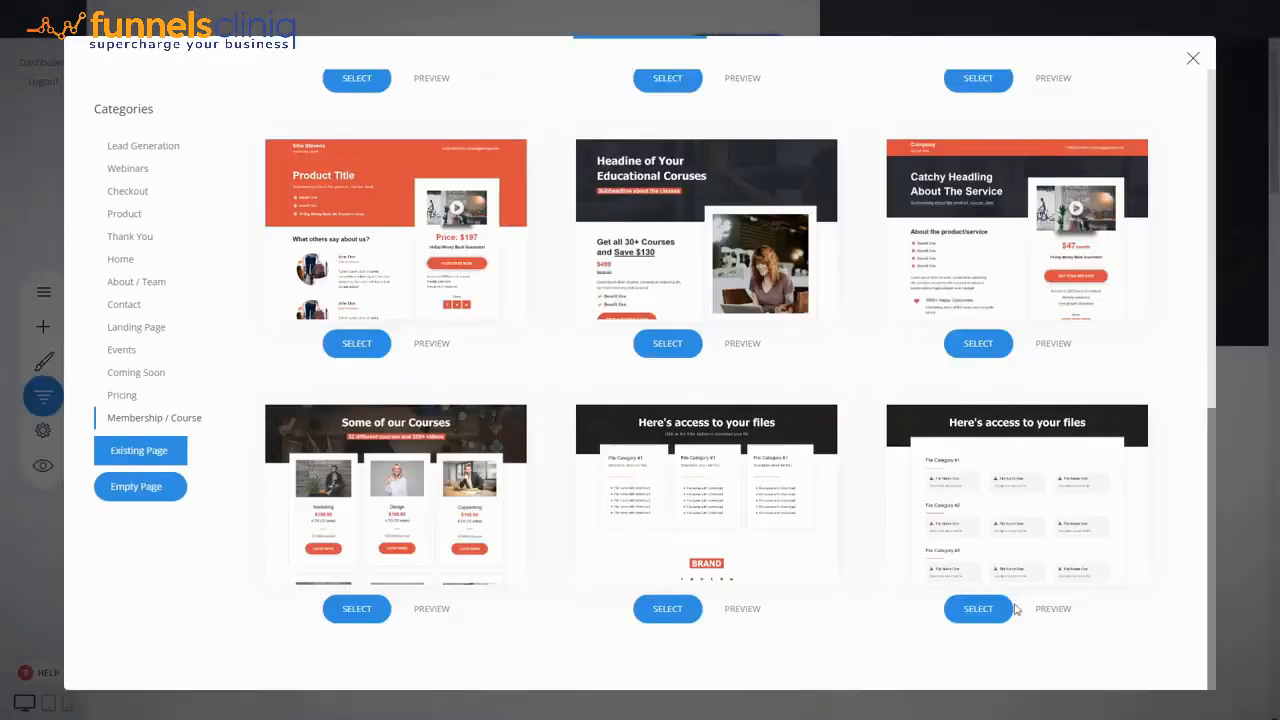
left_click(1053, 609)
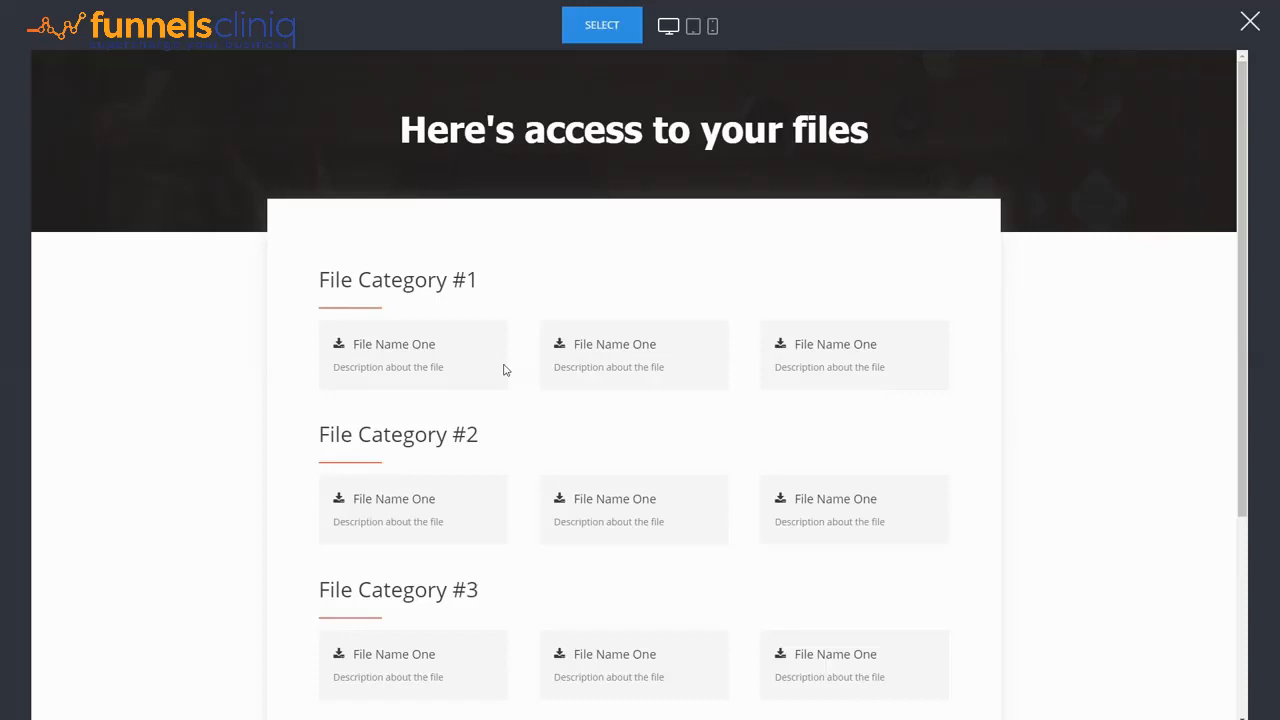
left_click(1250, 21)
- Add the second file-access template as a new funnel page named File Access
left_click(978, 608)
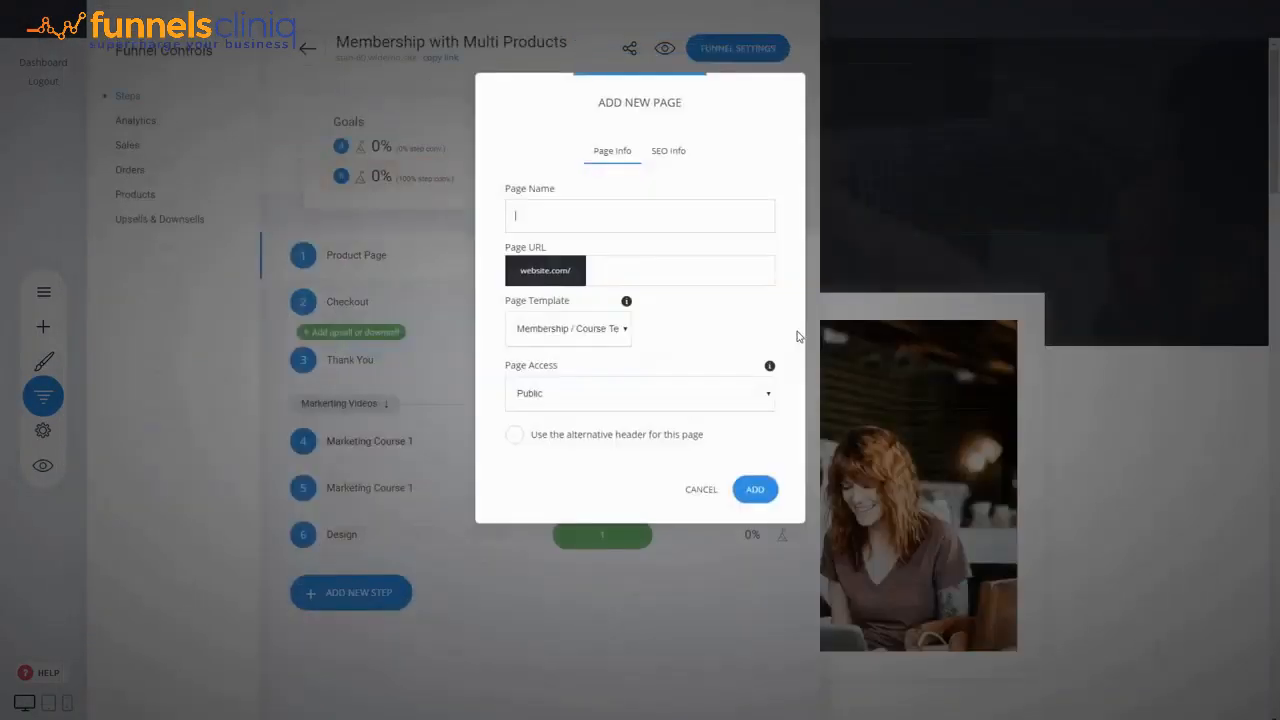
type("File Access")
left_click(755, 489)
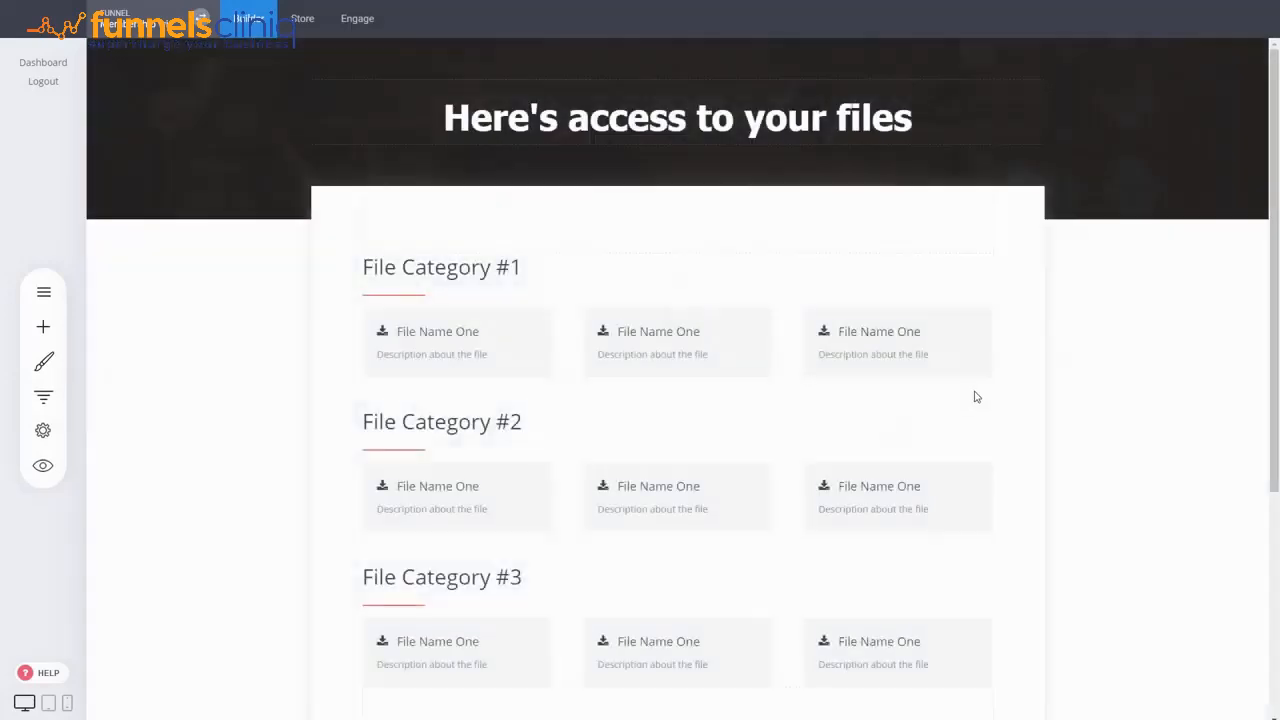
scroll(1110, 397, "down", 2)
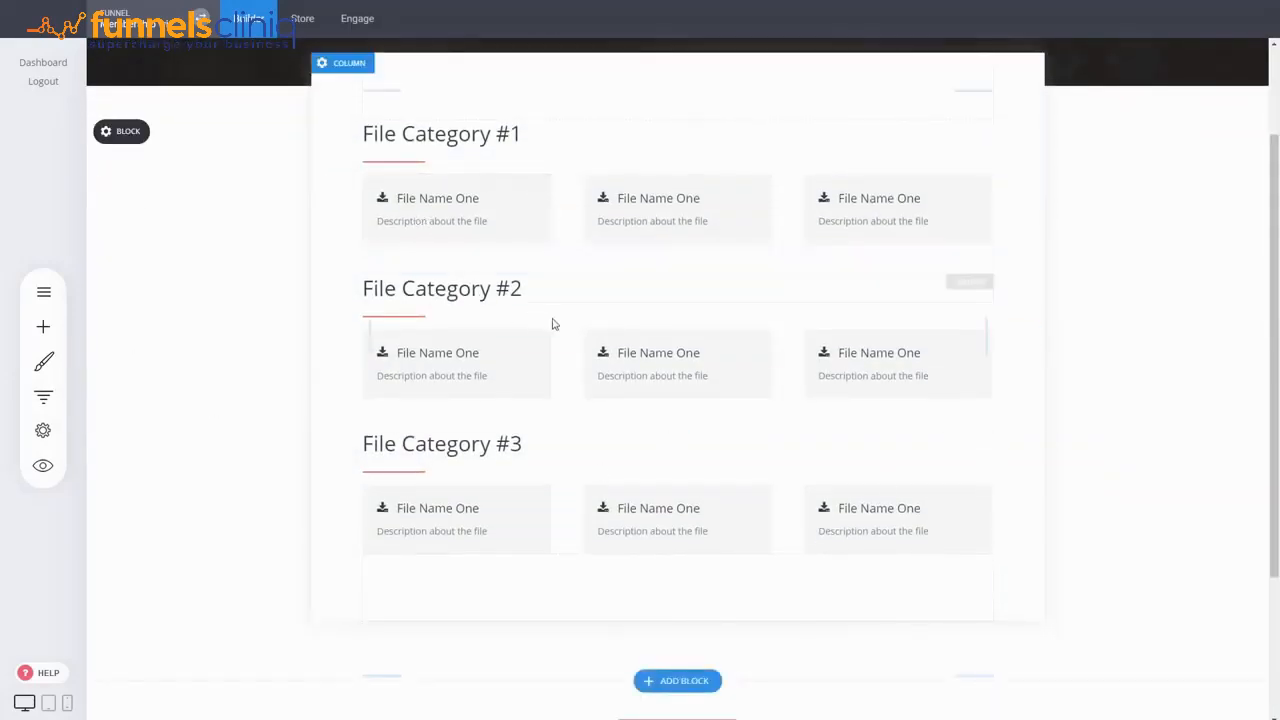
scroll(554, 323, "up", 2)
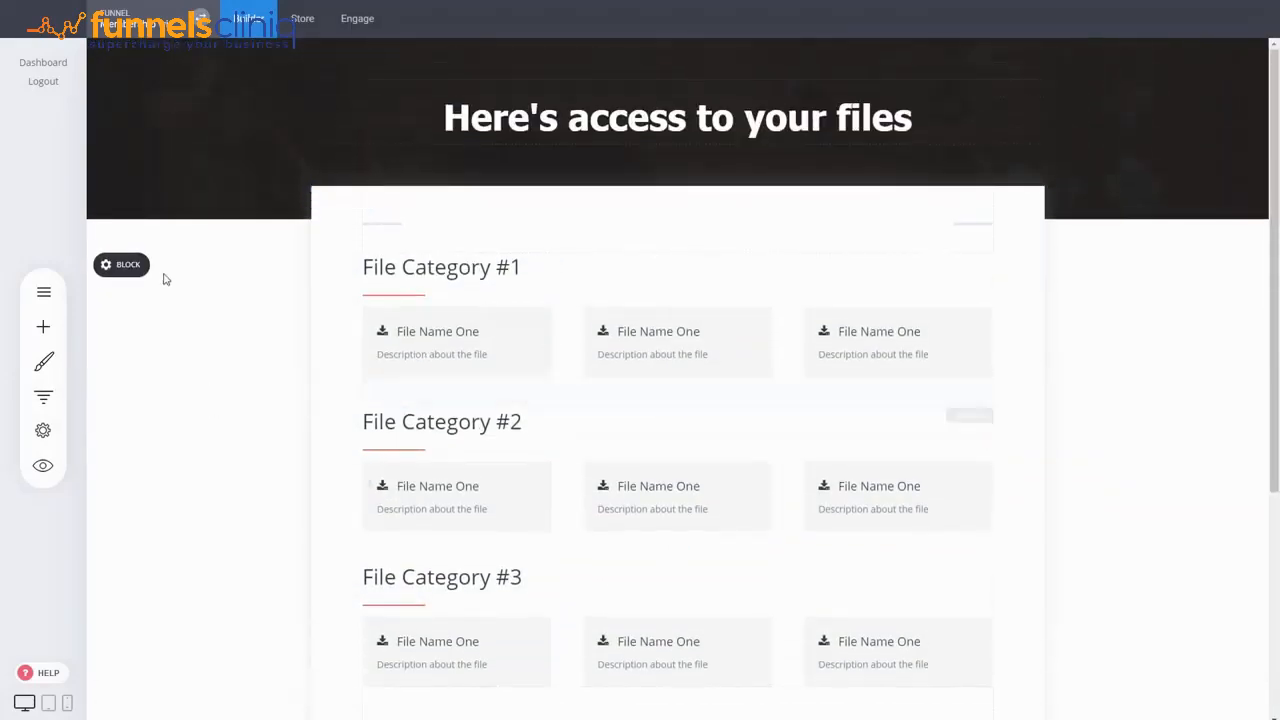
left_click(446, 277)
left_click_drag(523, 270, 282, 338)
left_click(282, 338)
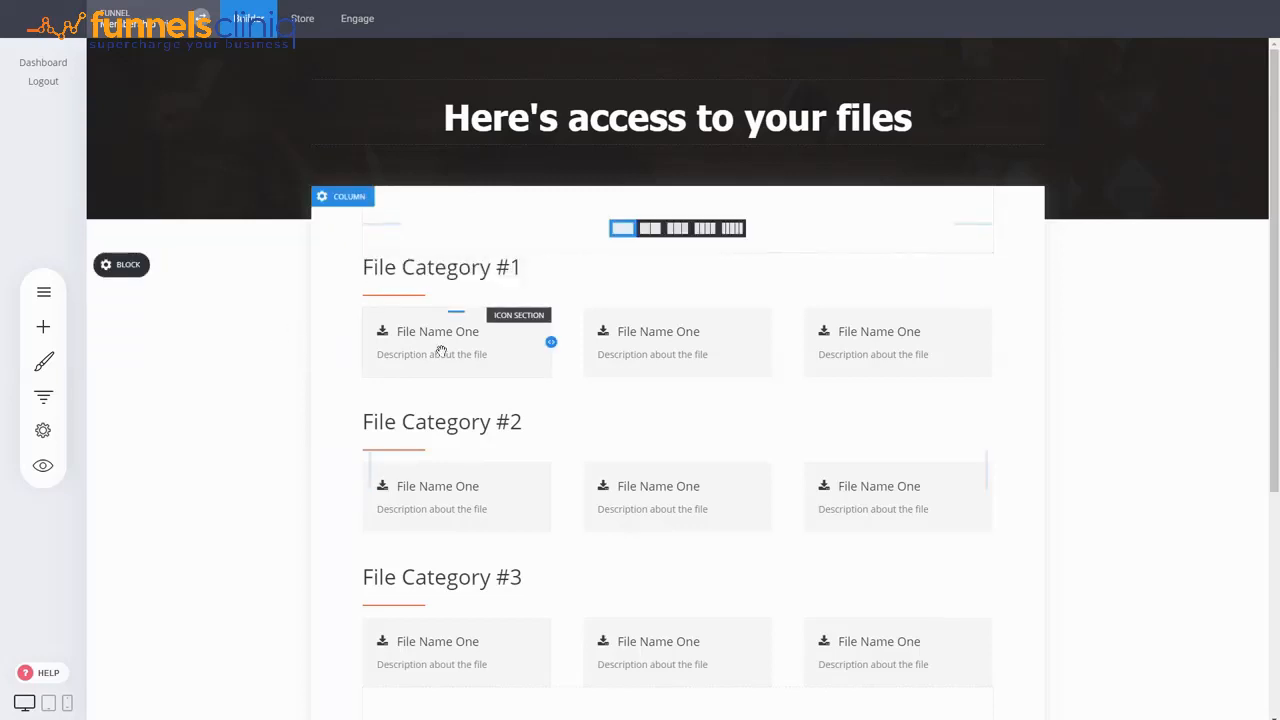
- Try to link the first File Name One text to a file from the file manager
left_click(459, 336)
left_click(446, 332)
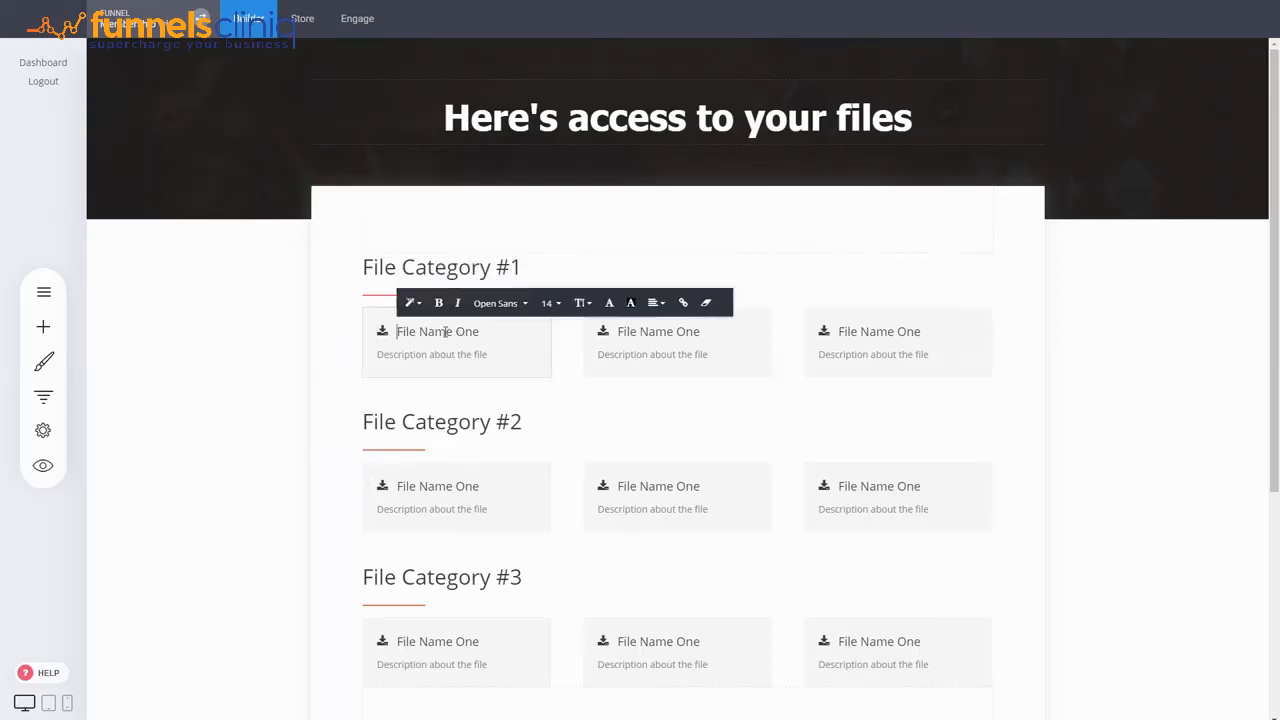
triple_click(446, 332)
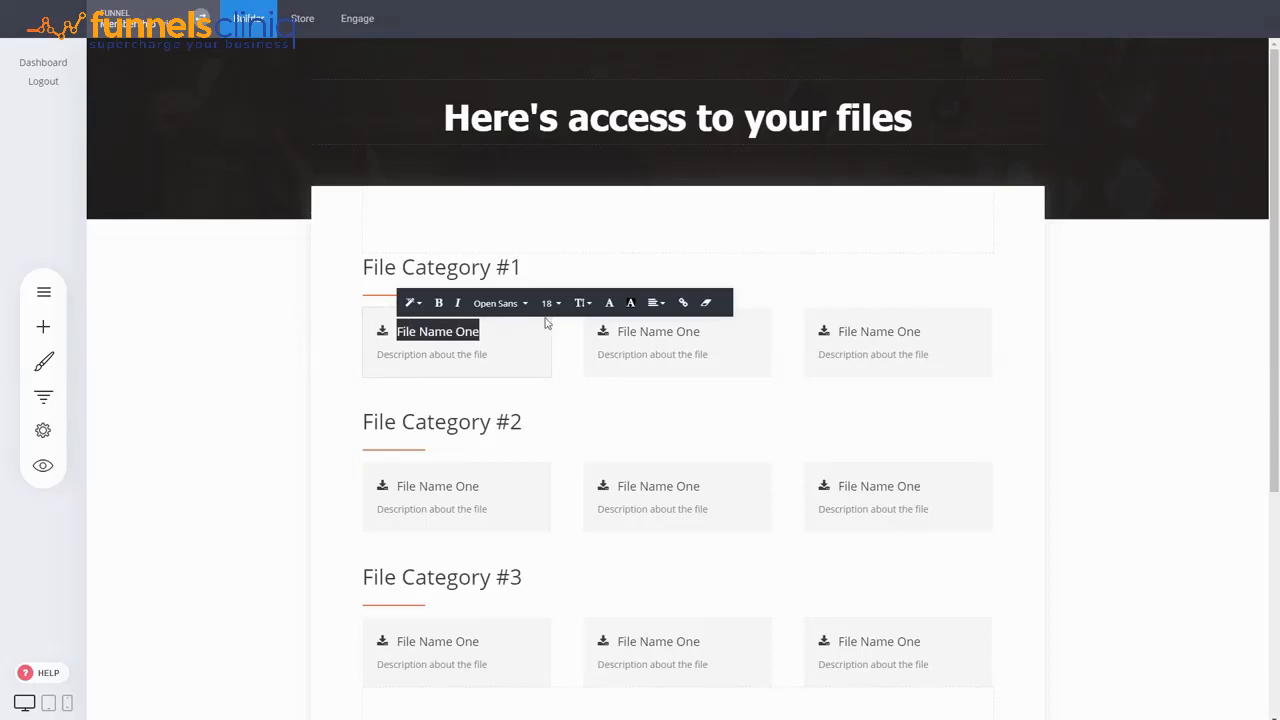
left_click(684, 306)
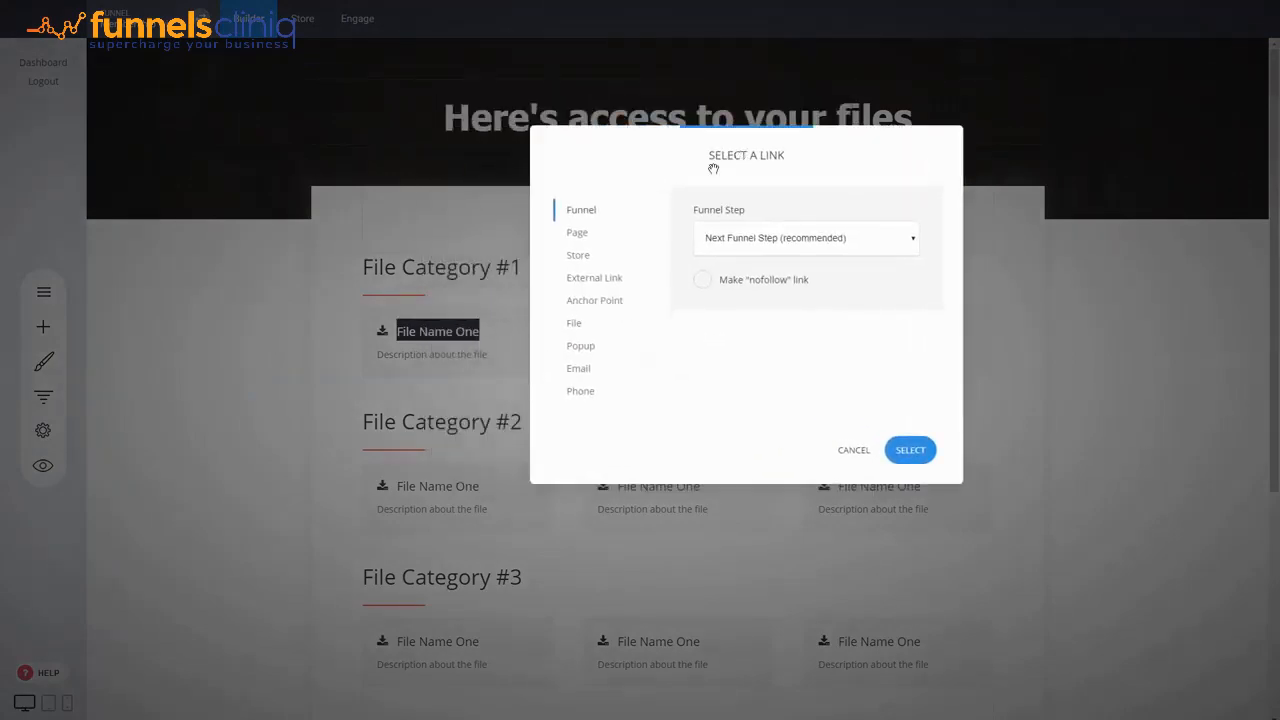
left_click(578, 328)
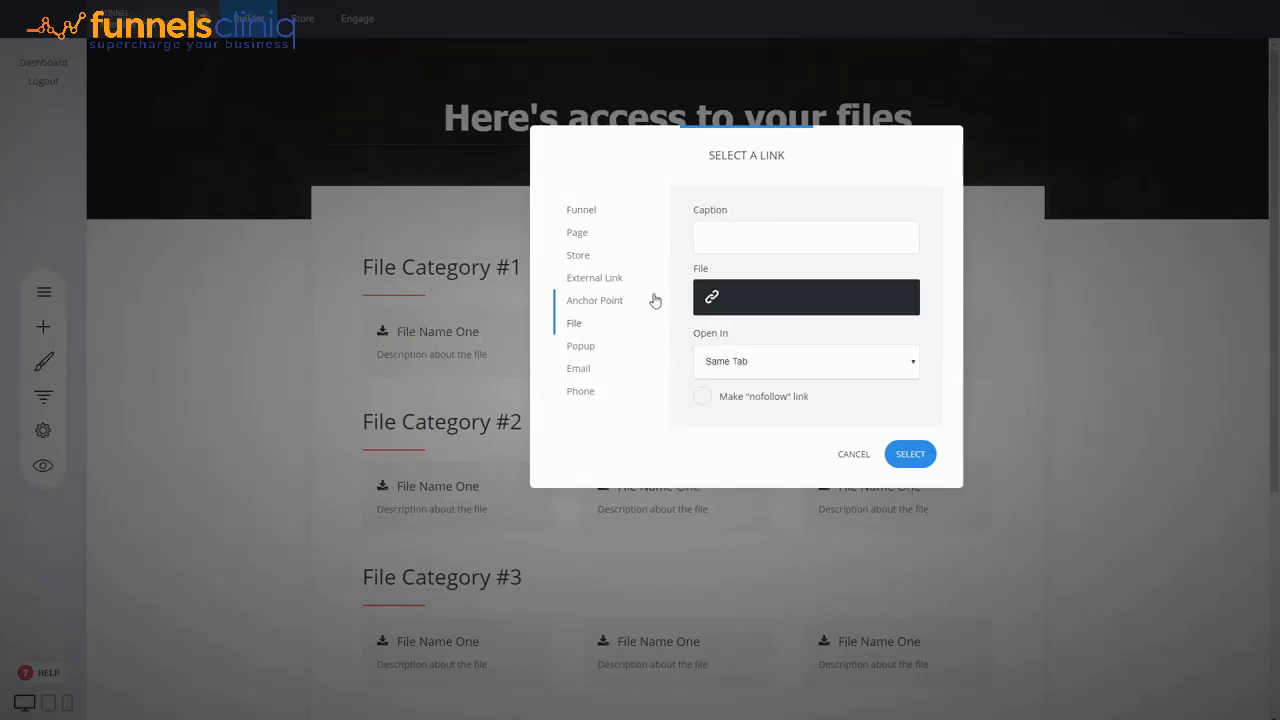
left_click(759, 302)
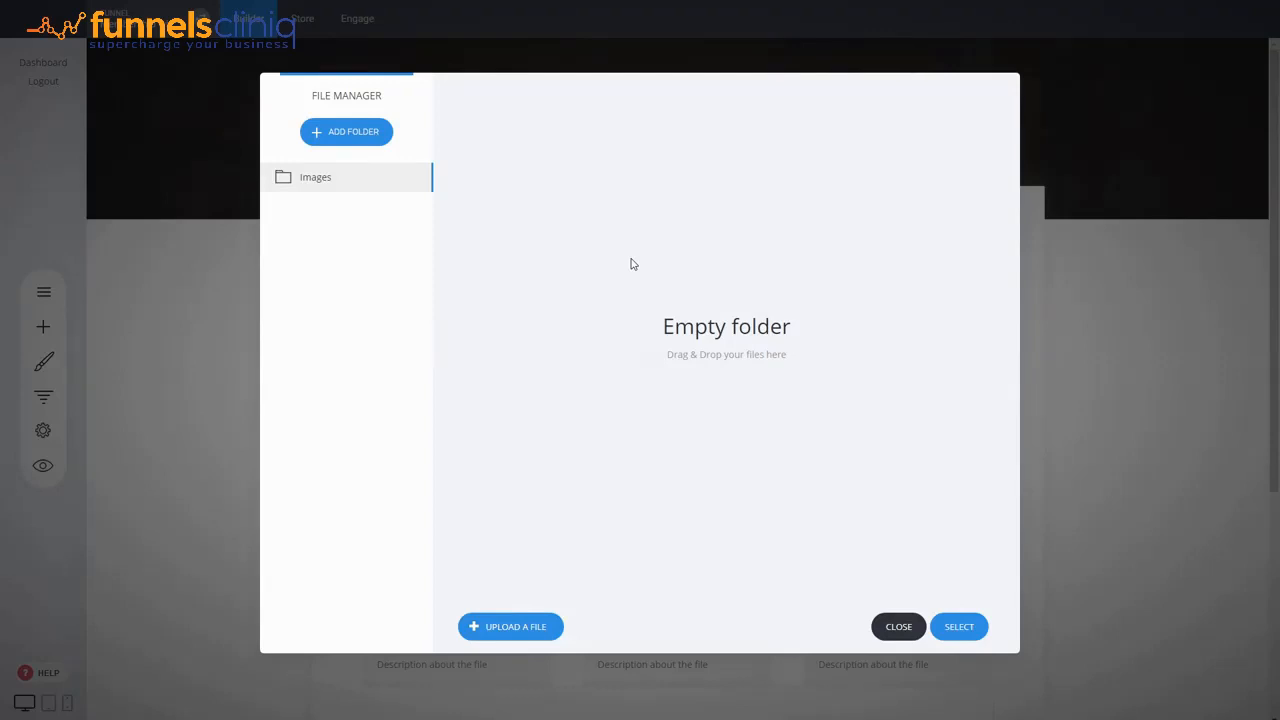
left_click(895, 630)
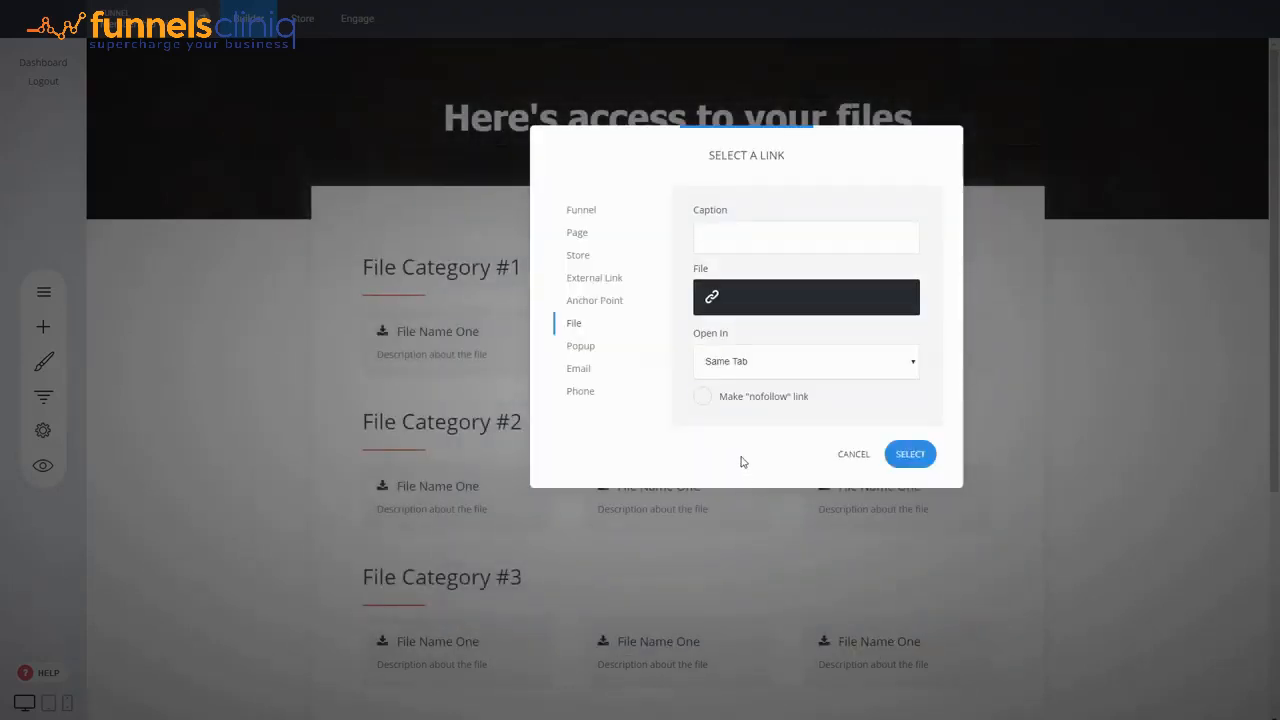
left_click(851, 462)
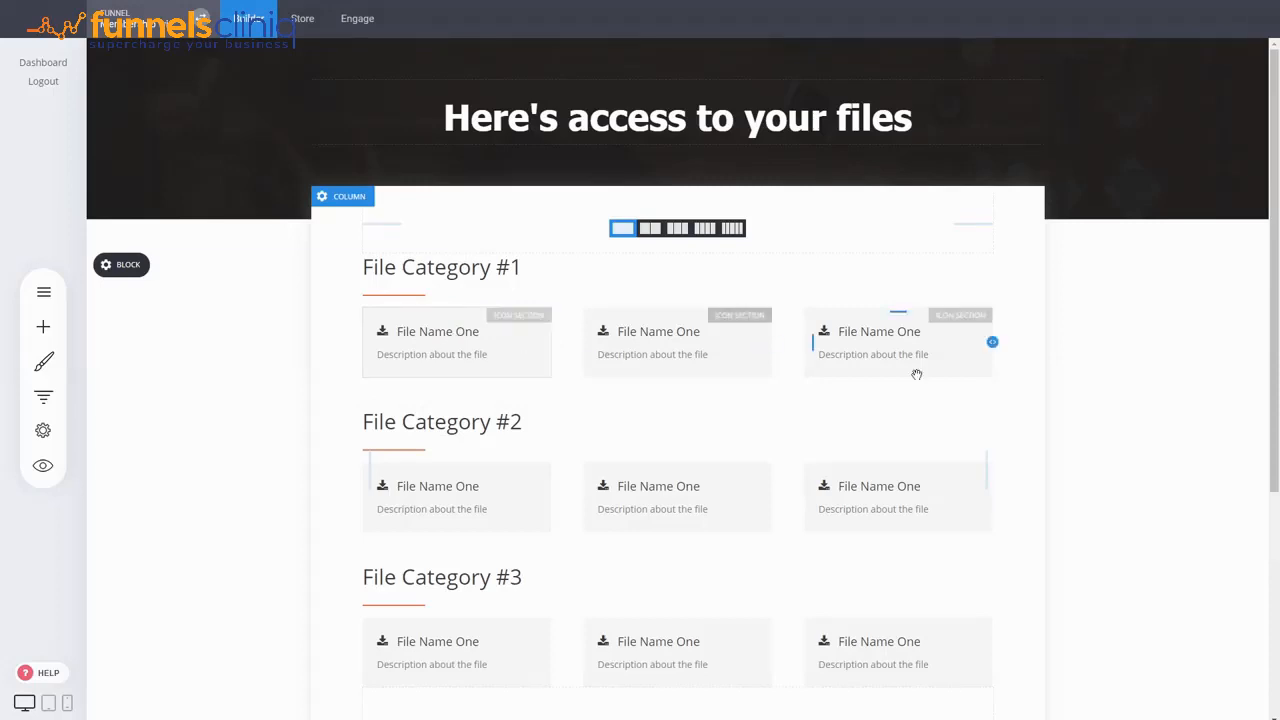
- Try to link the first File Name One text to an external link
left_click(441, 333)
left_click(441, 333)
triple_click(437, 331)
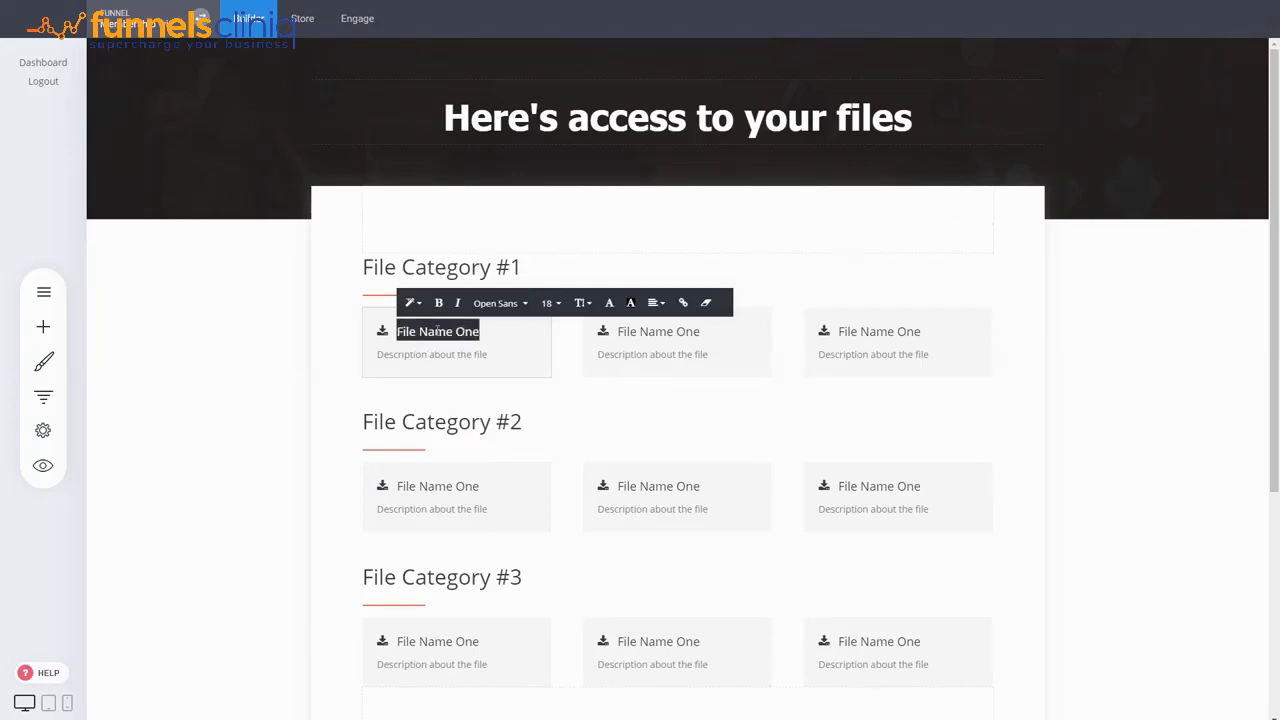
left_click(682, 304)
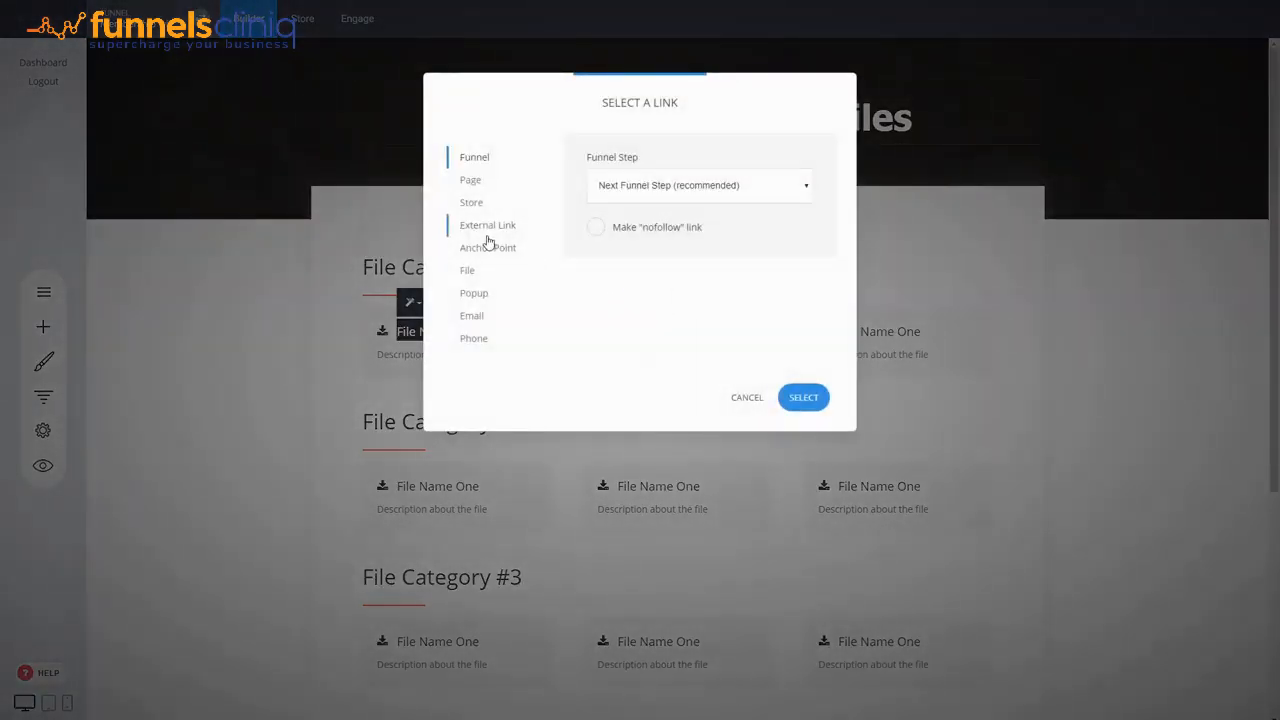
left_click(489, 231)
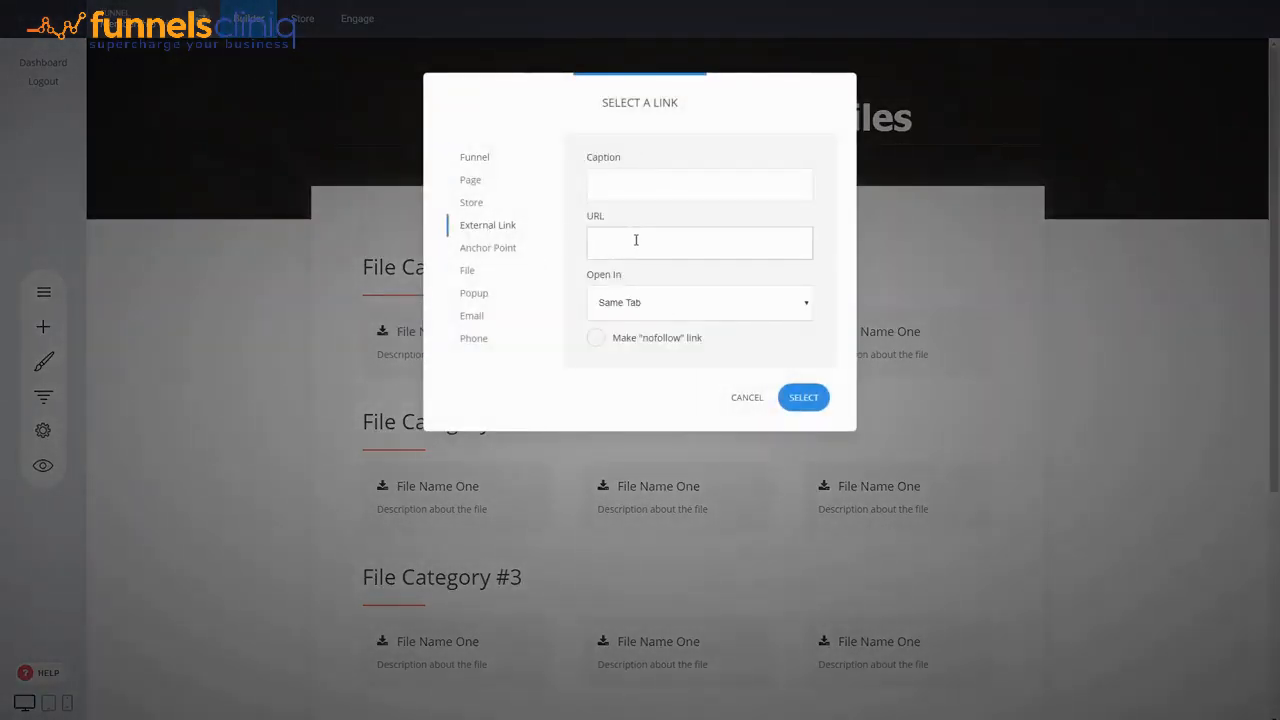
left_click(747, 397)
left_click(257, 326)
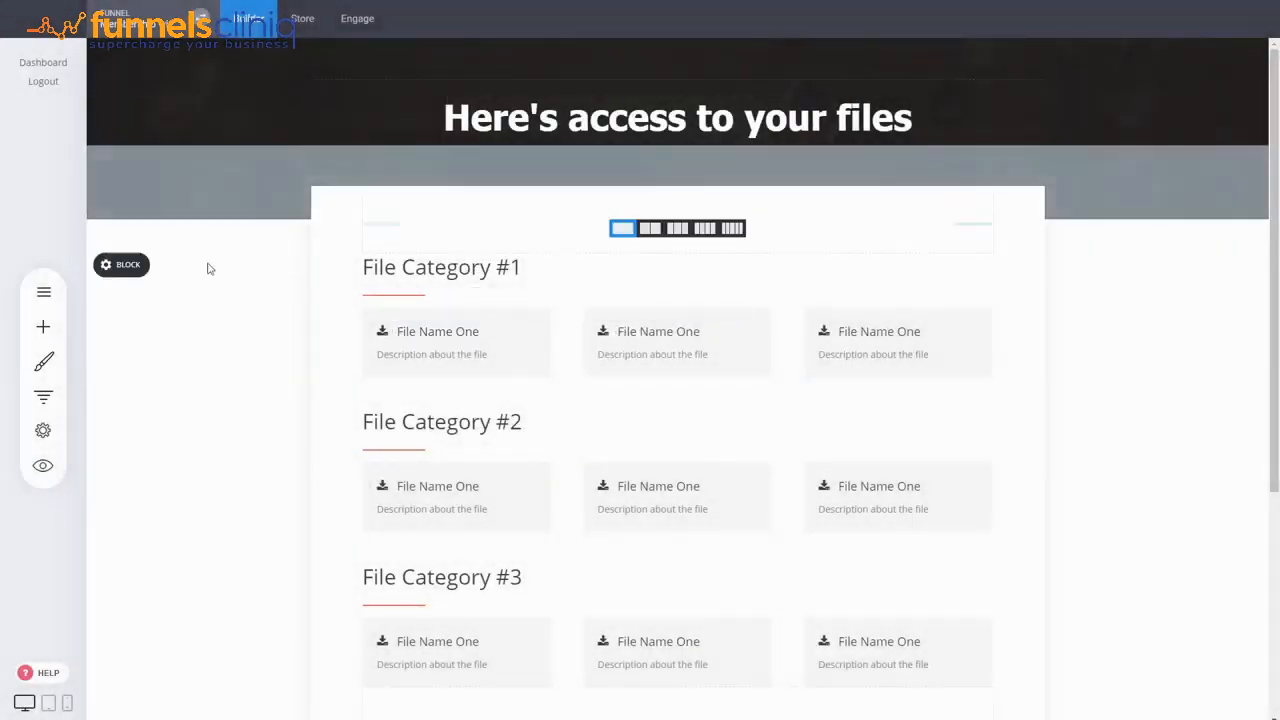
- Review the funnel steps list containing the new File Access page
left_click(57, 400)
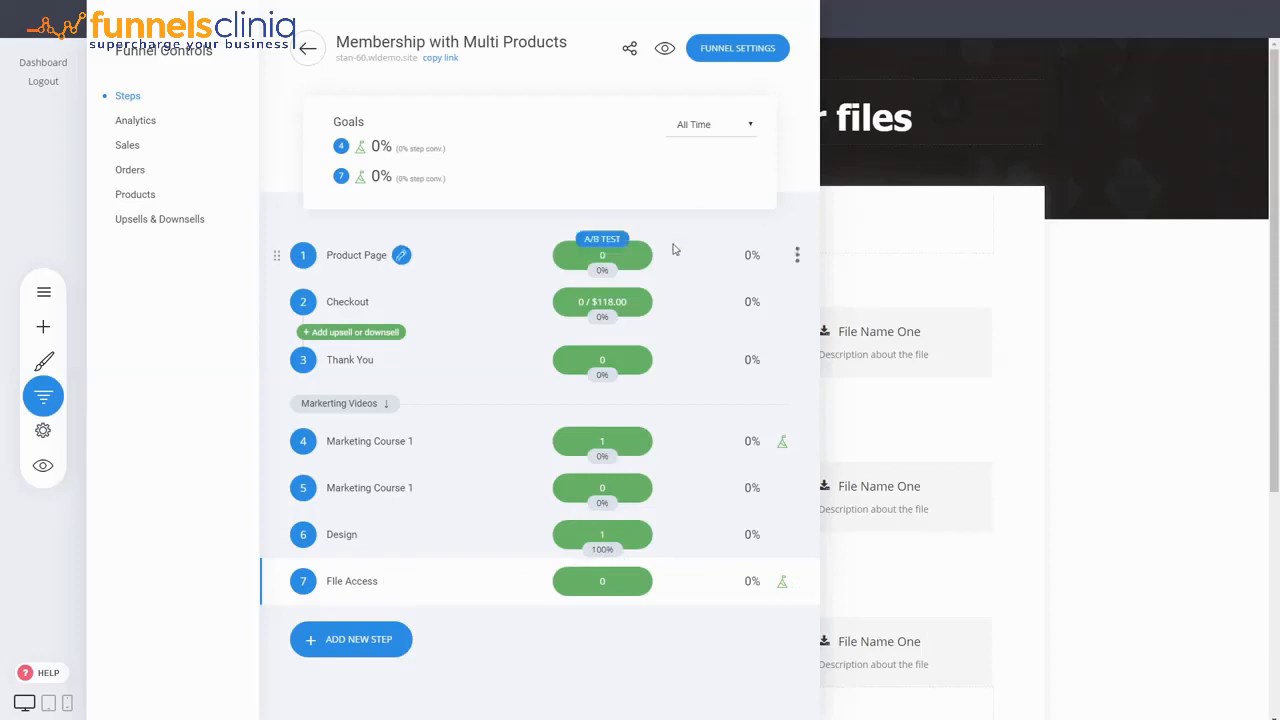
left_click(1168, 343)
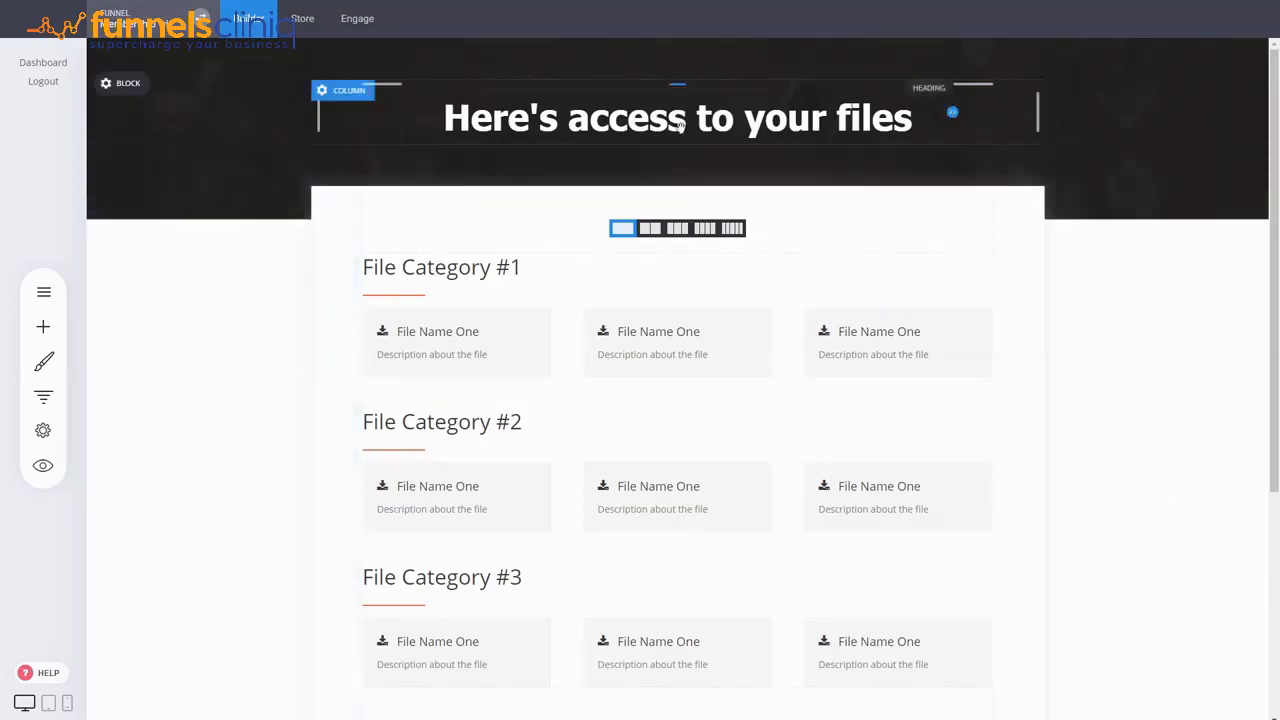
- Create a new member group named File Repository in the contacts area
left_click(360, 20)
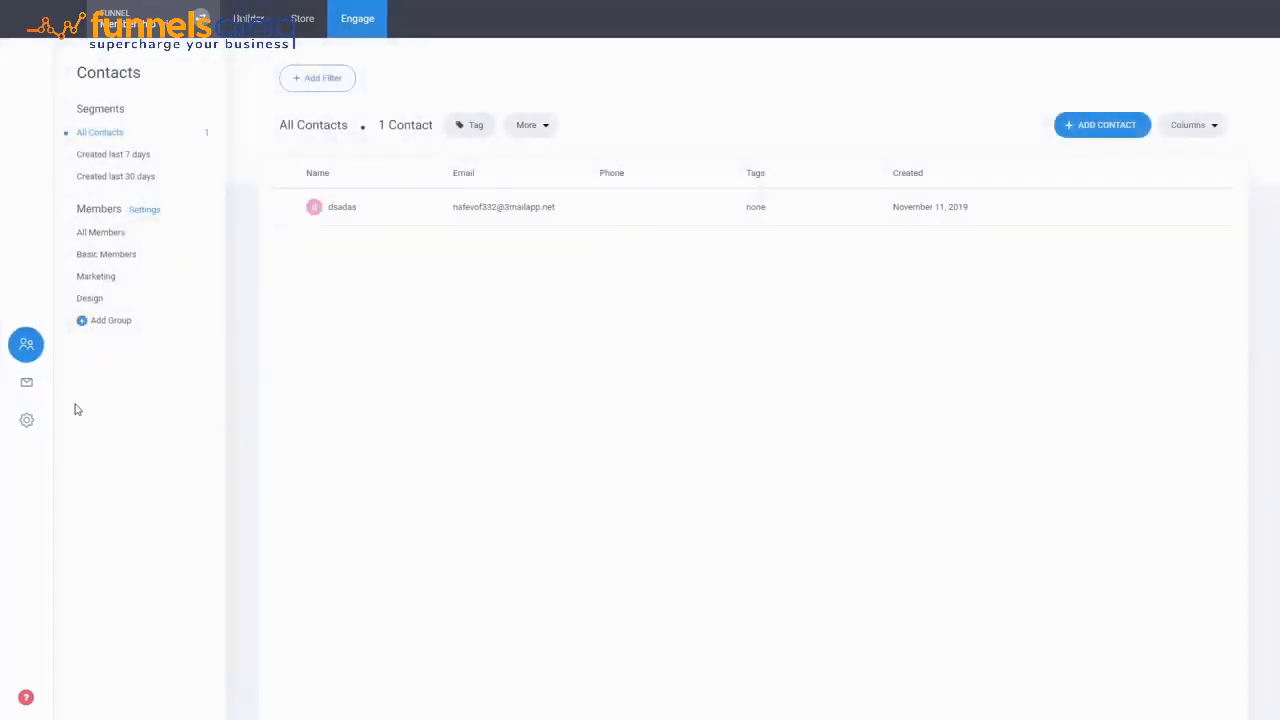
left_click(109, 322)
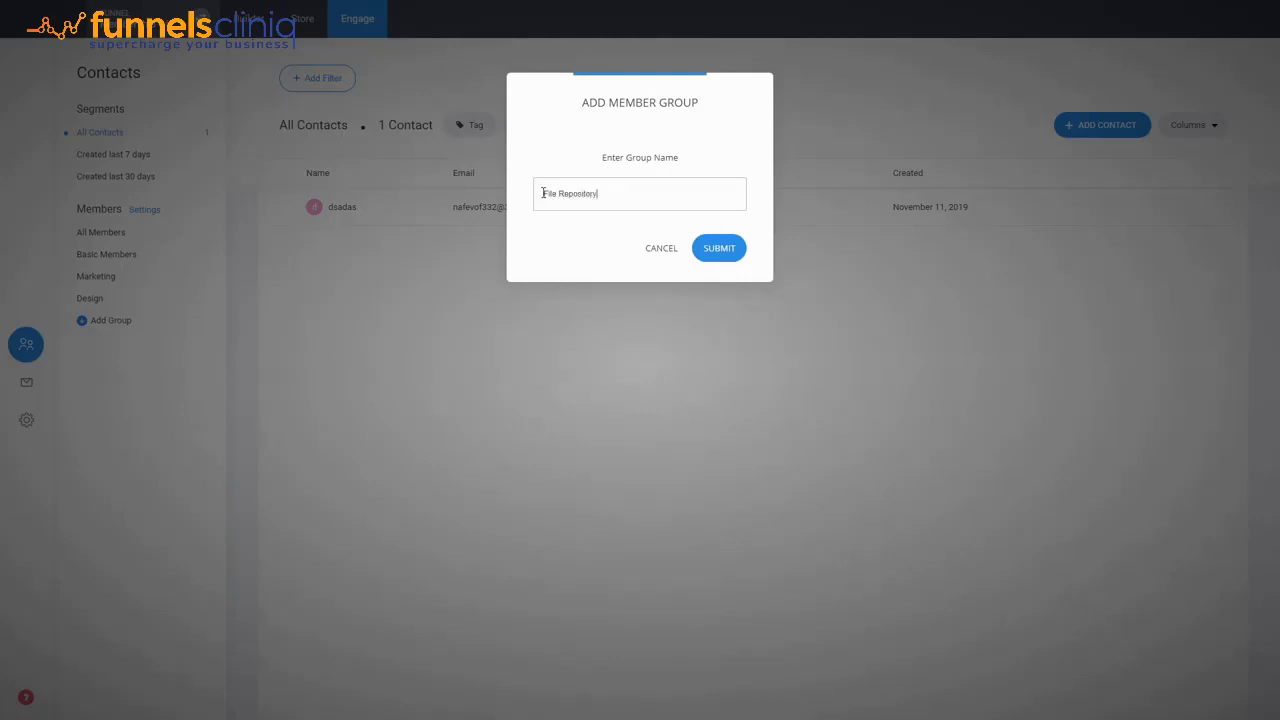
left_click(710, 249)
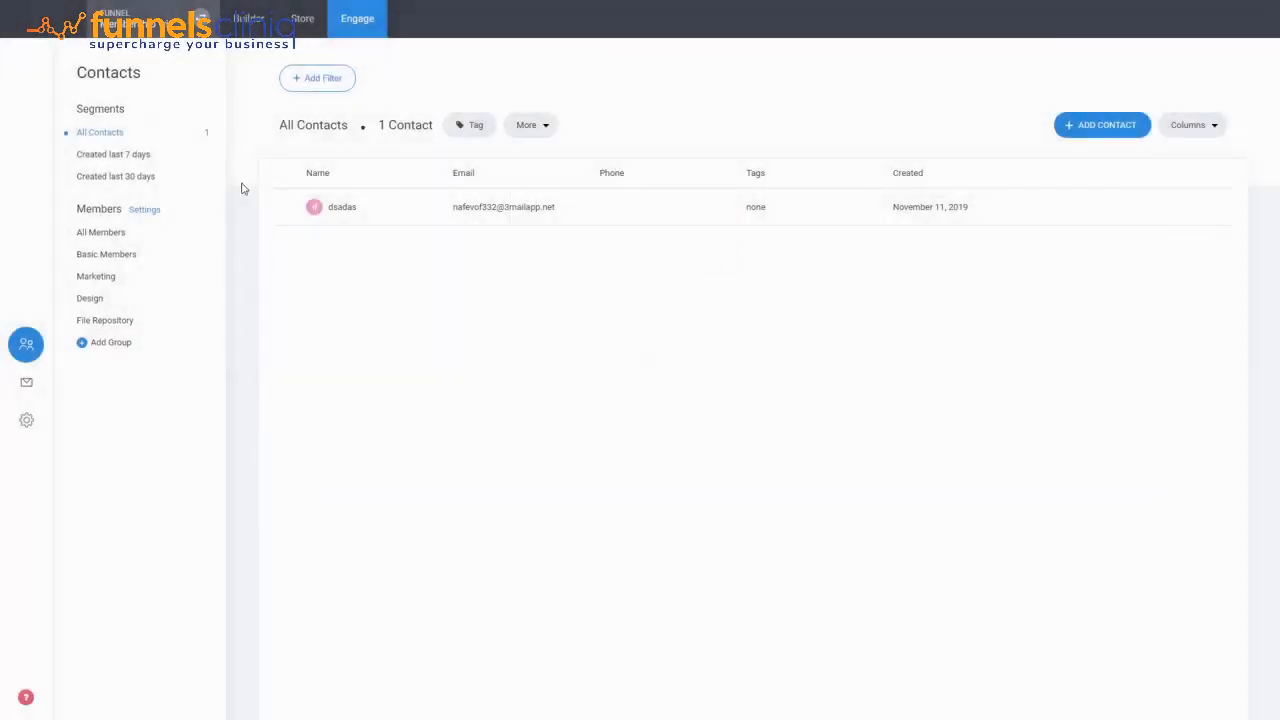
- Create a new membership product in the store titled File Repository
left_click(303, 20)
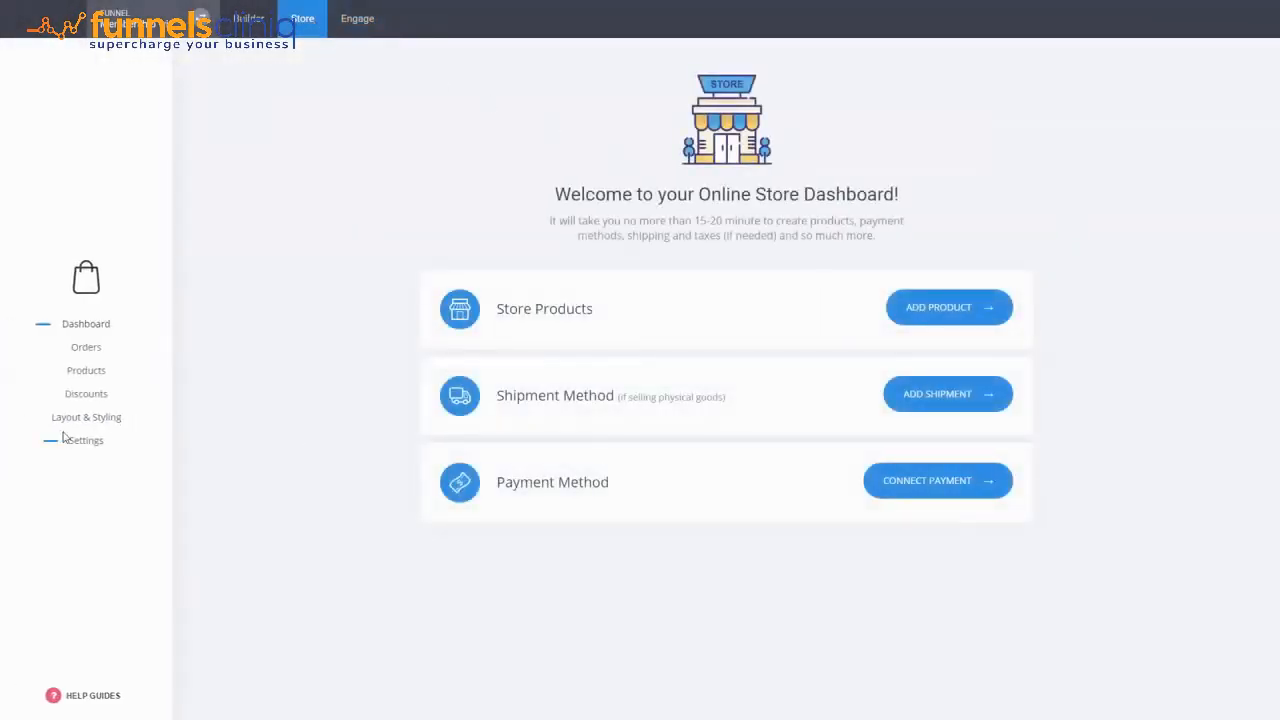
left_click(100, 377)
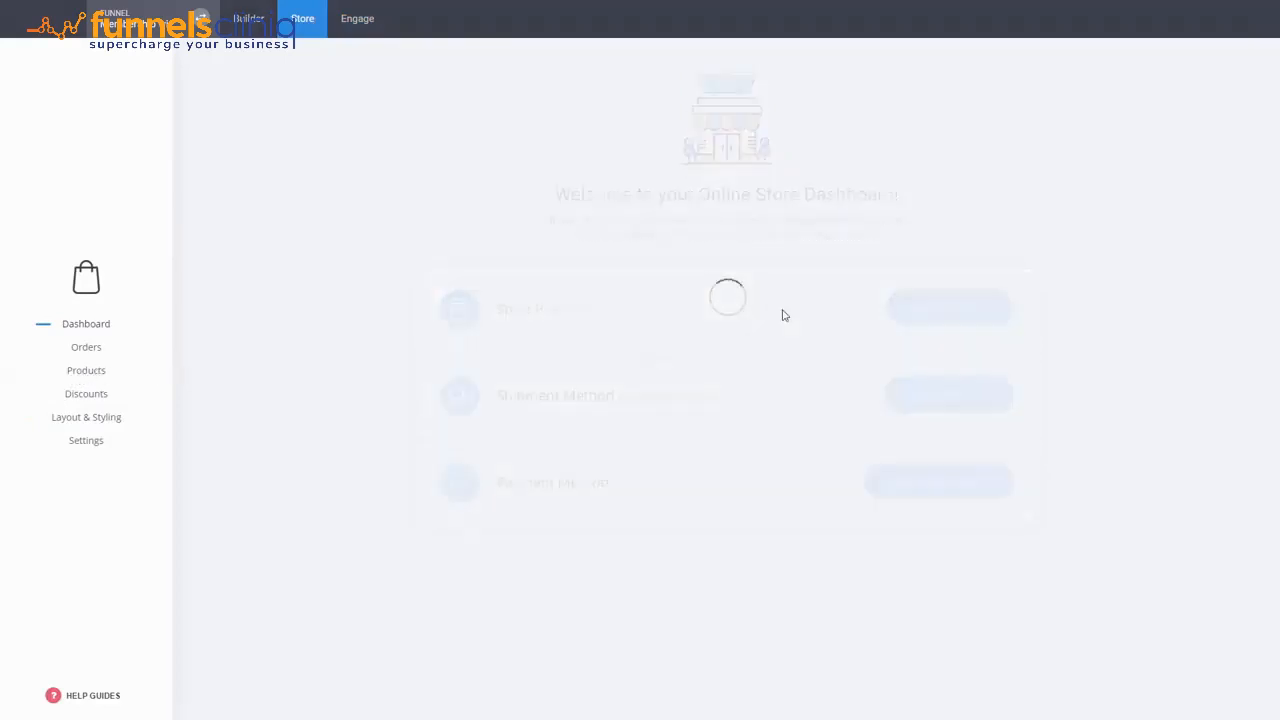
left_click(1036, 221)
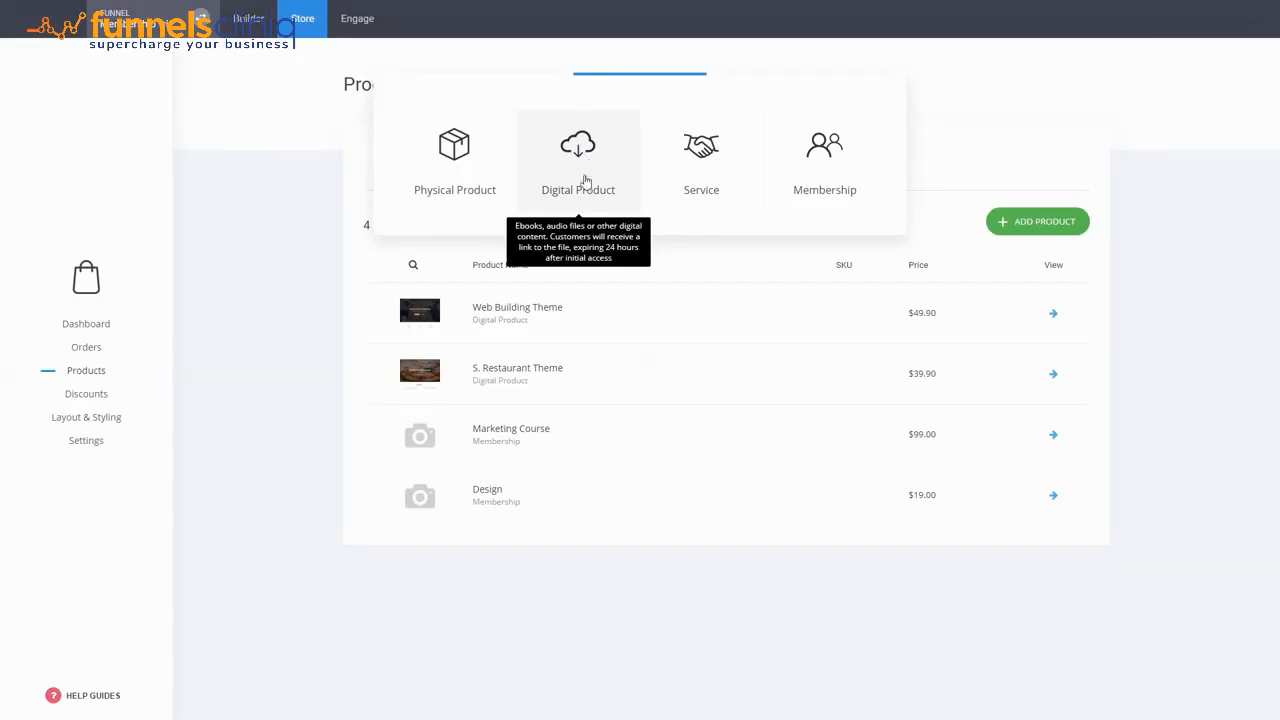
left_click(823, 185)
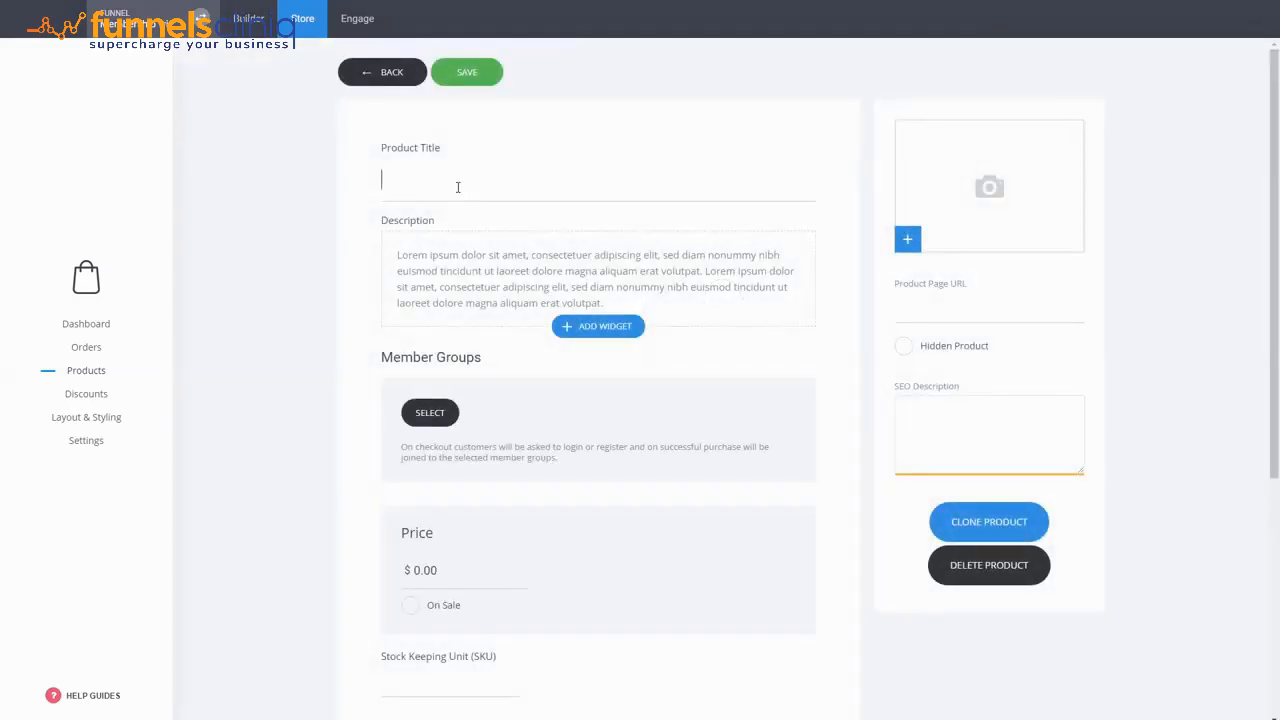
left_click(458, 187)
type("File Repository")
- Assign the File Repository member group to the product and set its price to $99
left_click(428, 412)
left_click(606, 216)
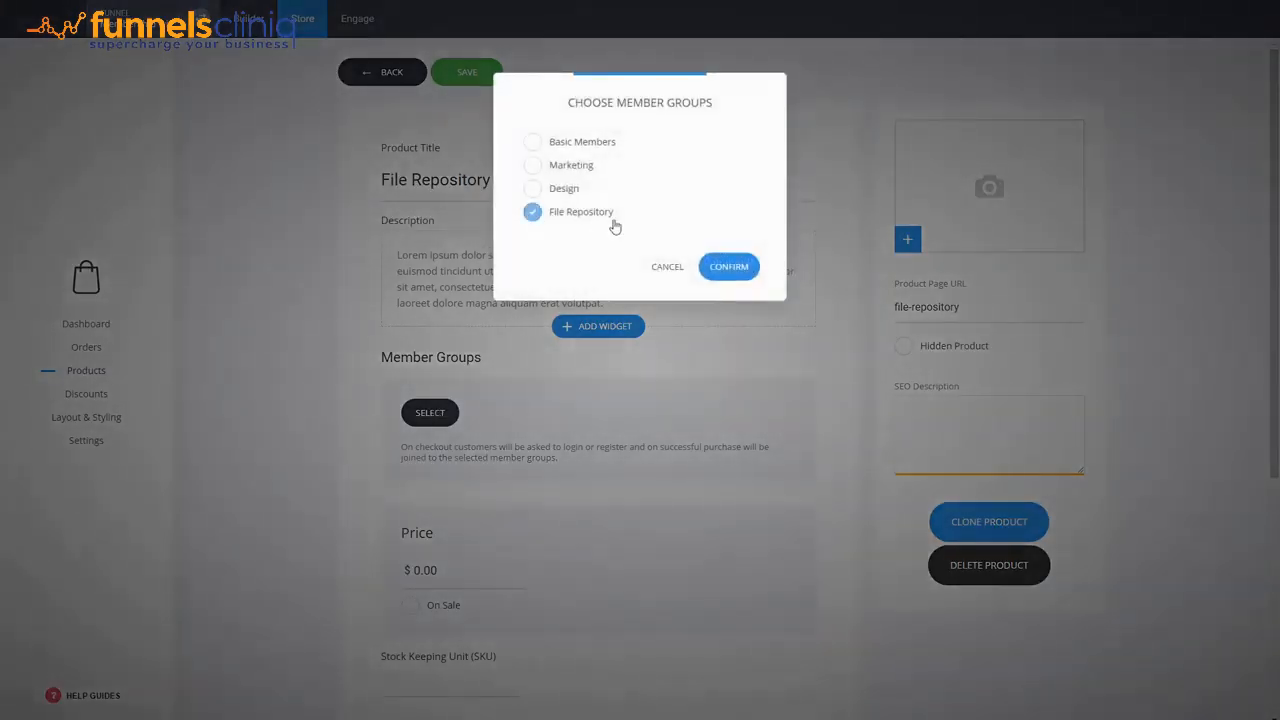
left_click(710, 267)
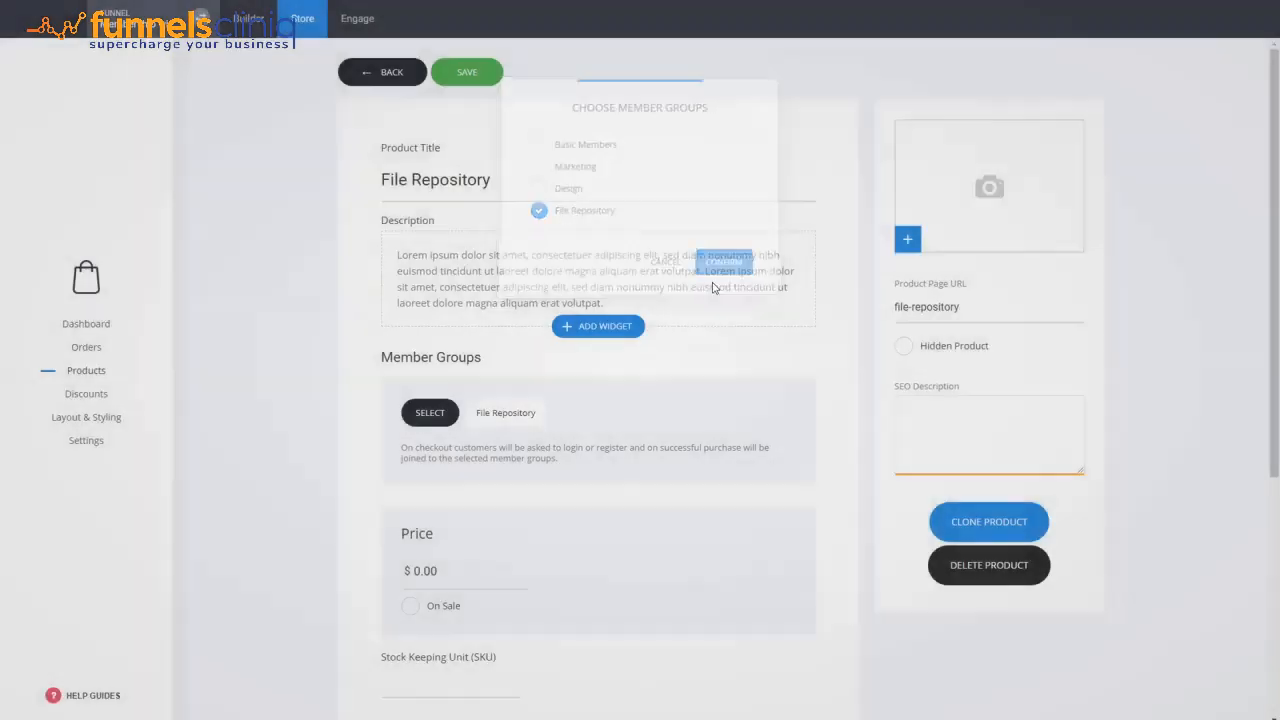
left_click(458, 567)
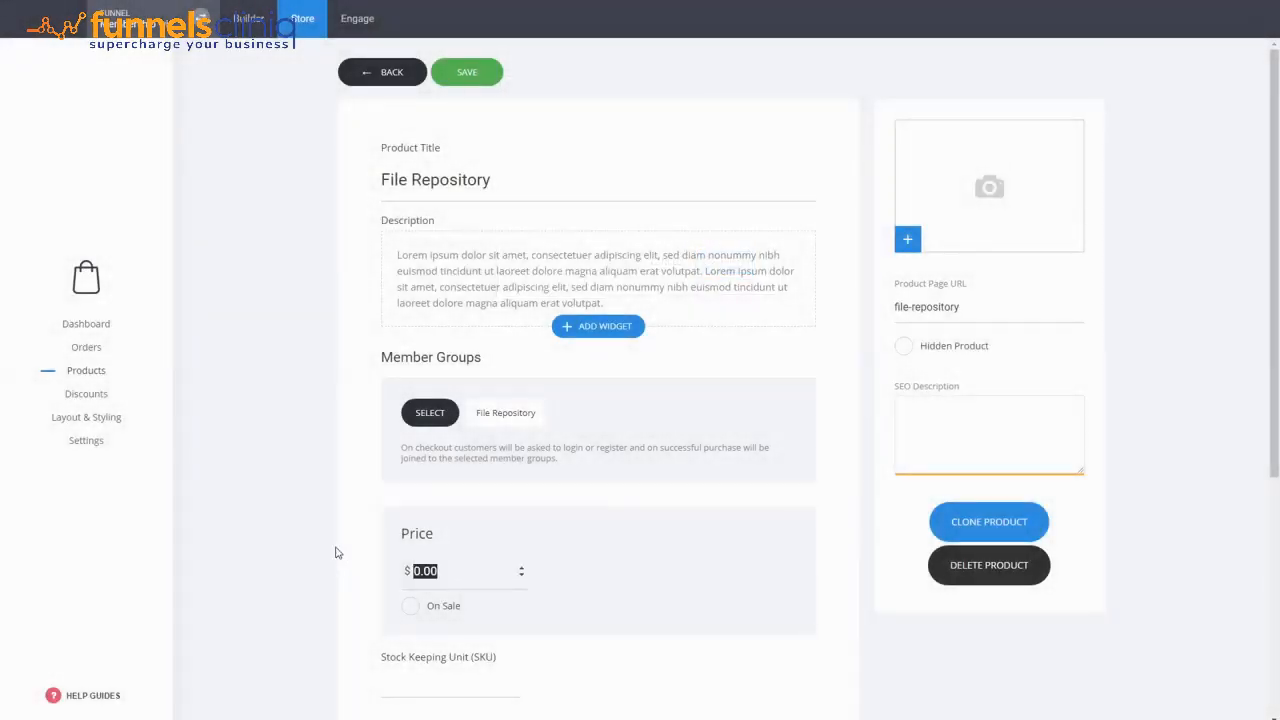
type("99")
- Select the WEB product category for the product and save it
scroll(357, 540, "down", 3)
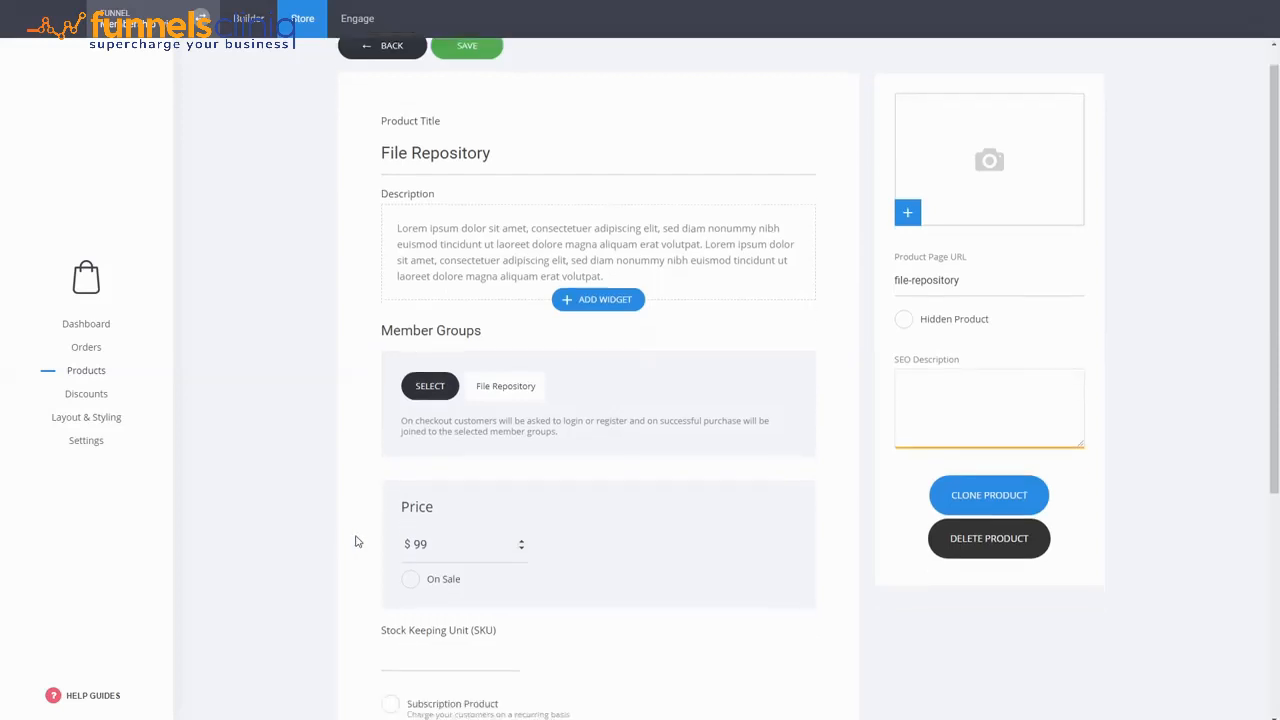
left_click(447, 690)
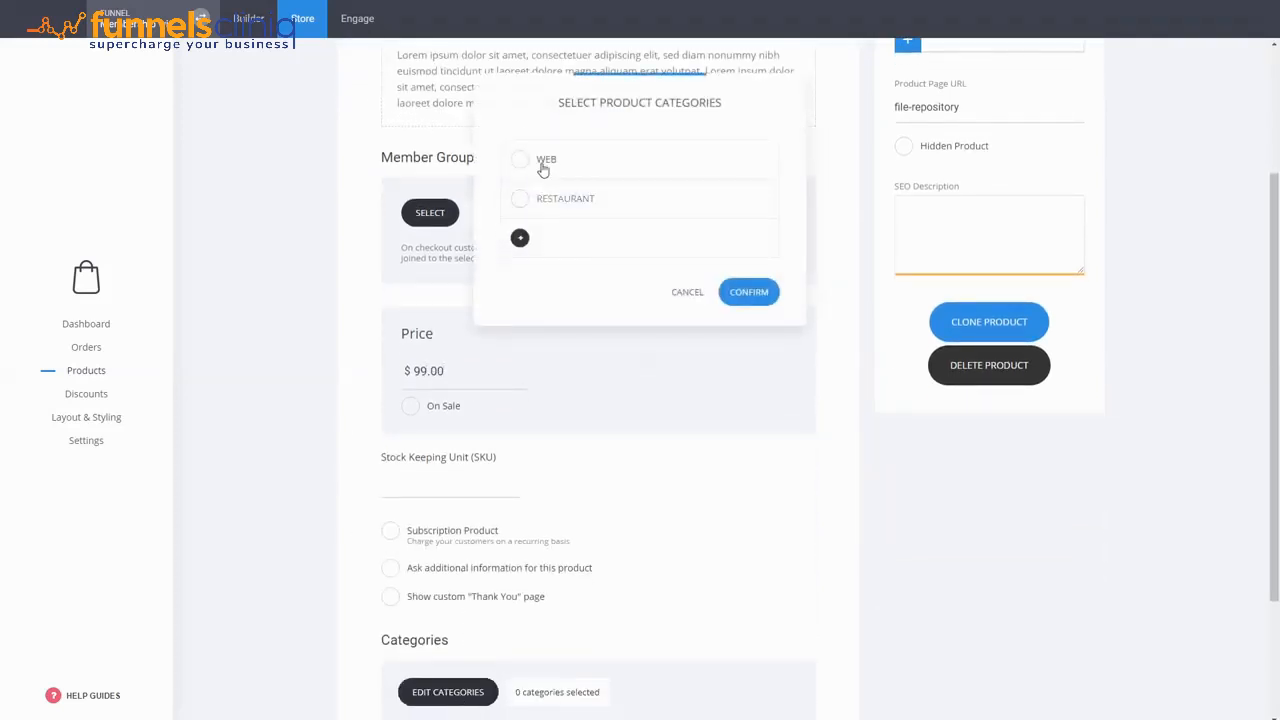
left_click(520, 162)
left_click(766, 315)
scroll(309, 310, "up", 3)
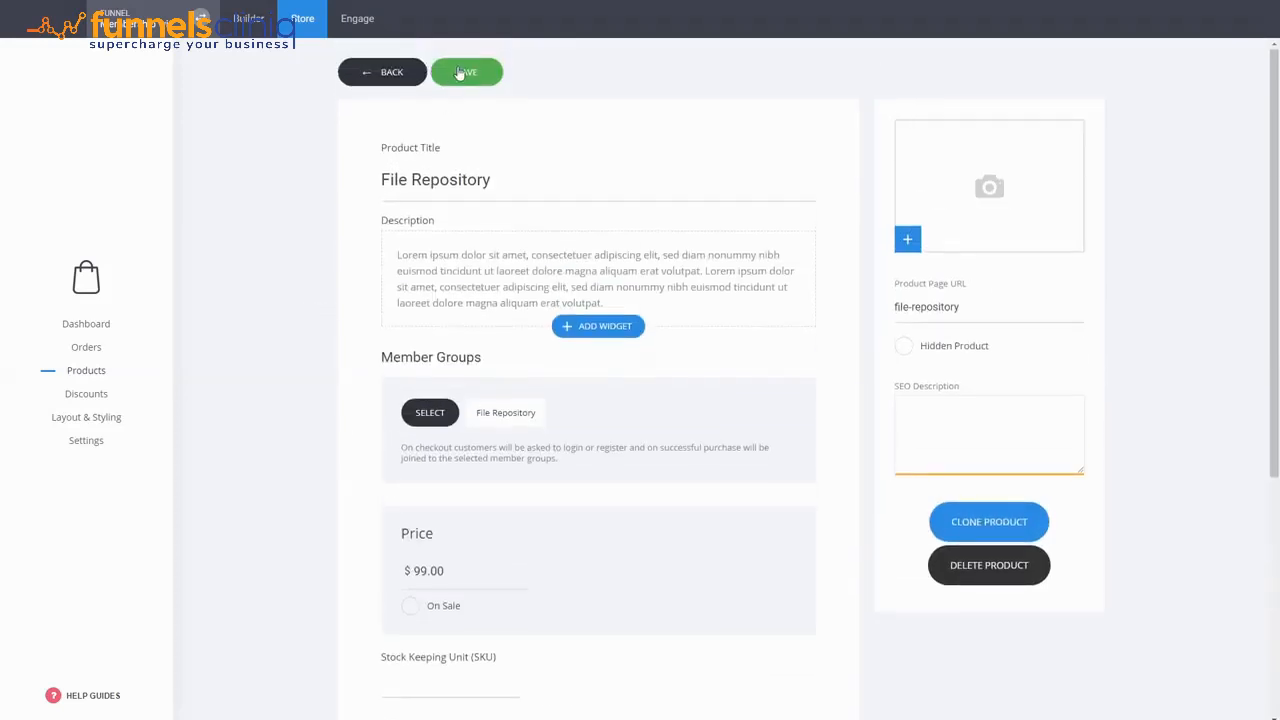
left_click(467, 68)
- Restrict the File Access funnel page to Members Only, granting access to the File Repository member group
left_click(253, 31)
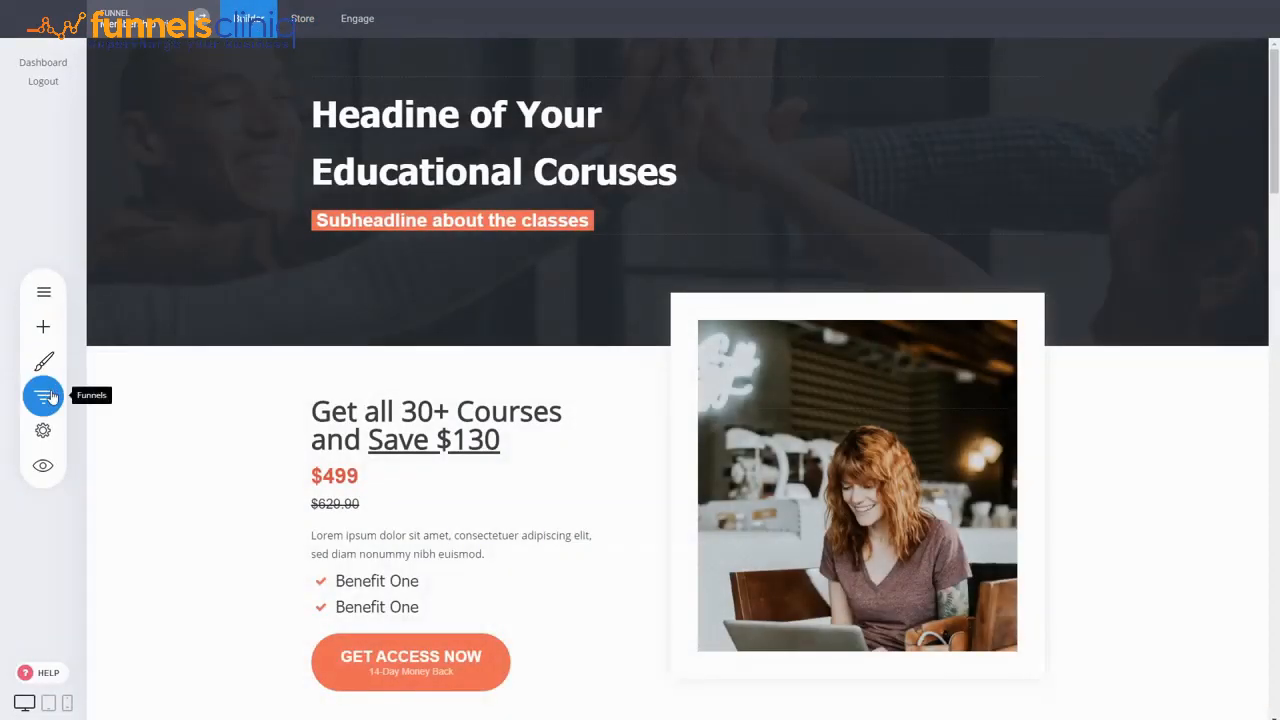
left_click(45, 396)
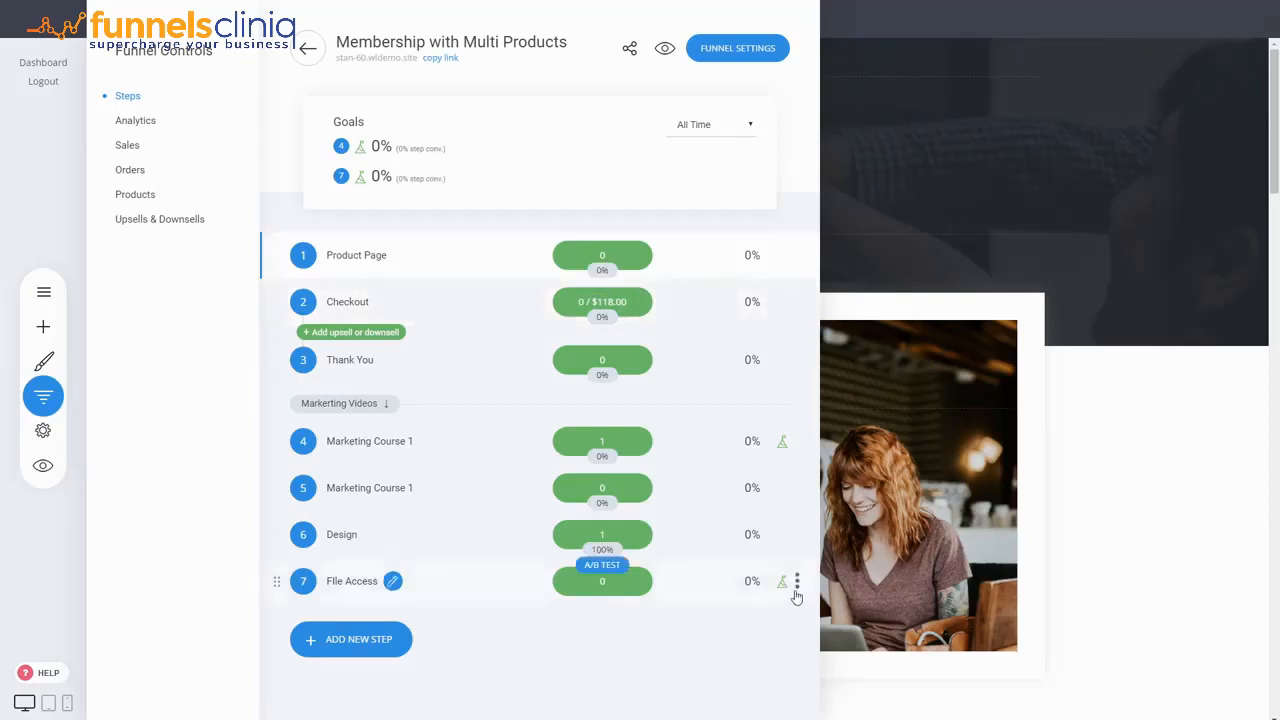
left_click(797, 581)
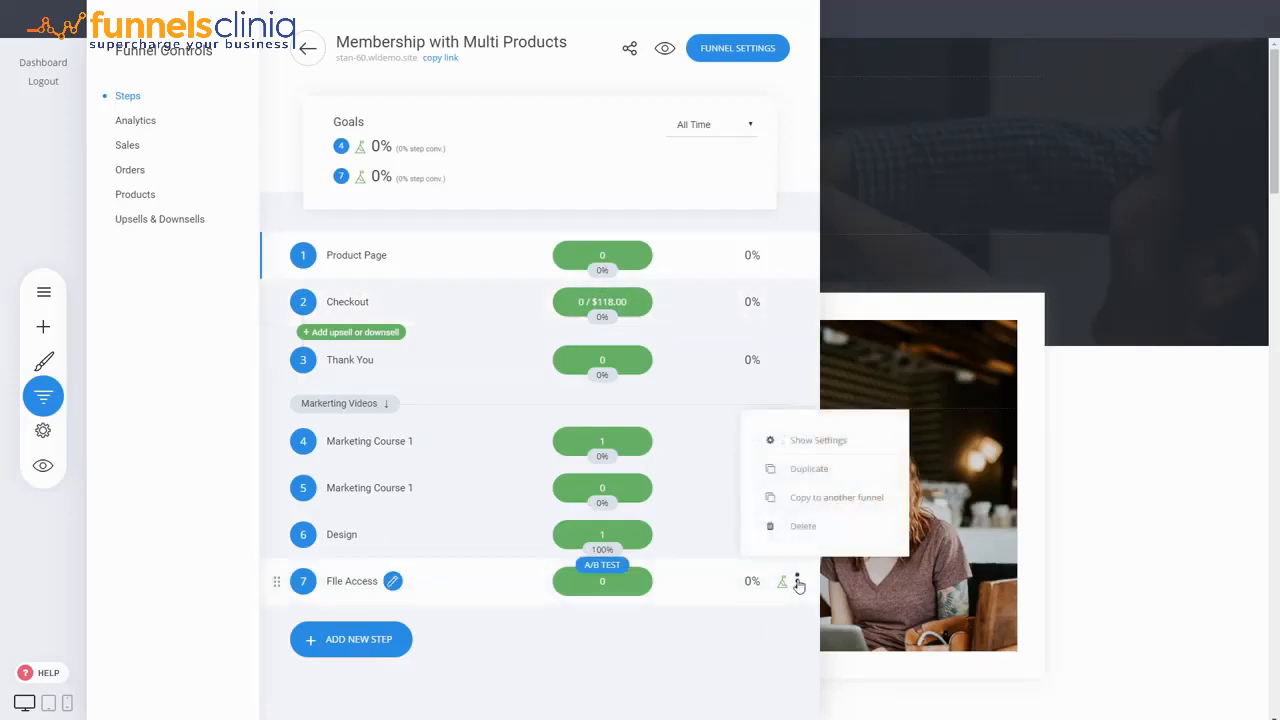
left_click(816, 441)
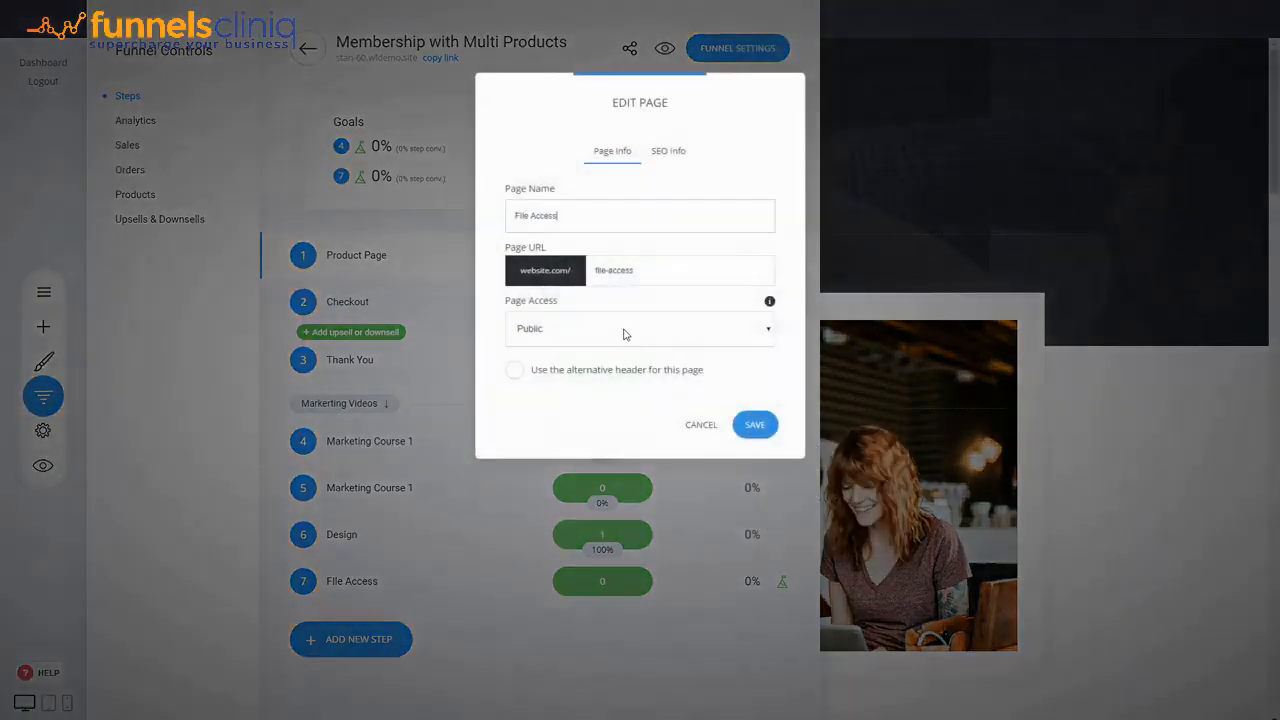
left_click(557, 382)
left_click(525, 368)
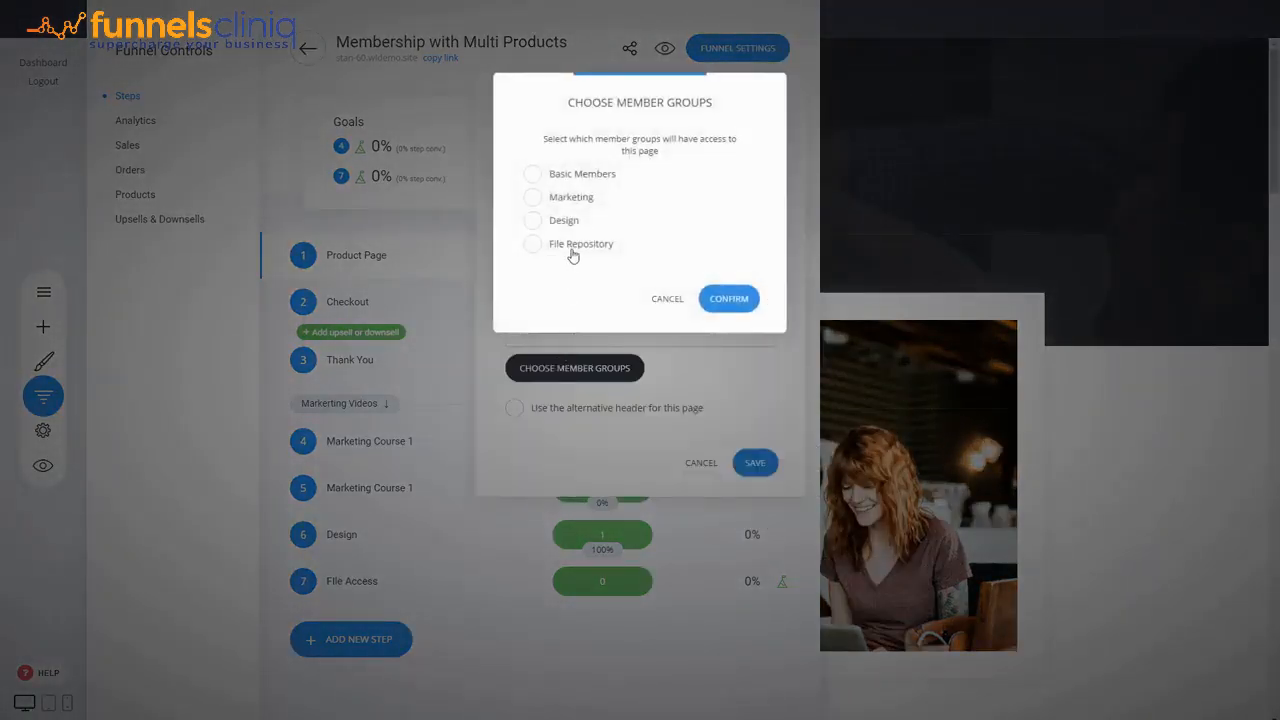
left_click(573, 250)
left_click(729, 299)
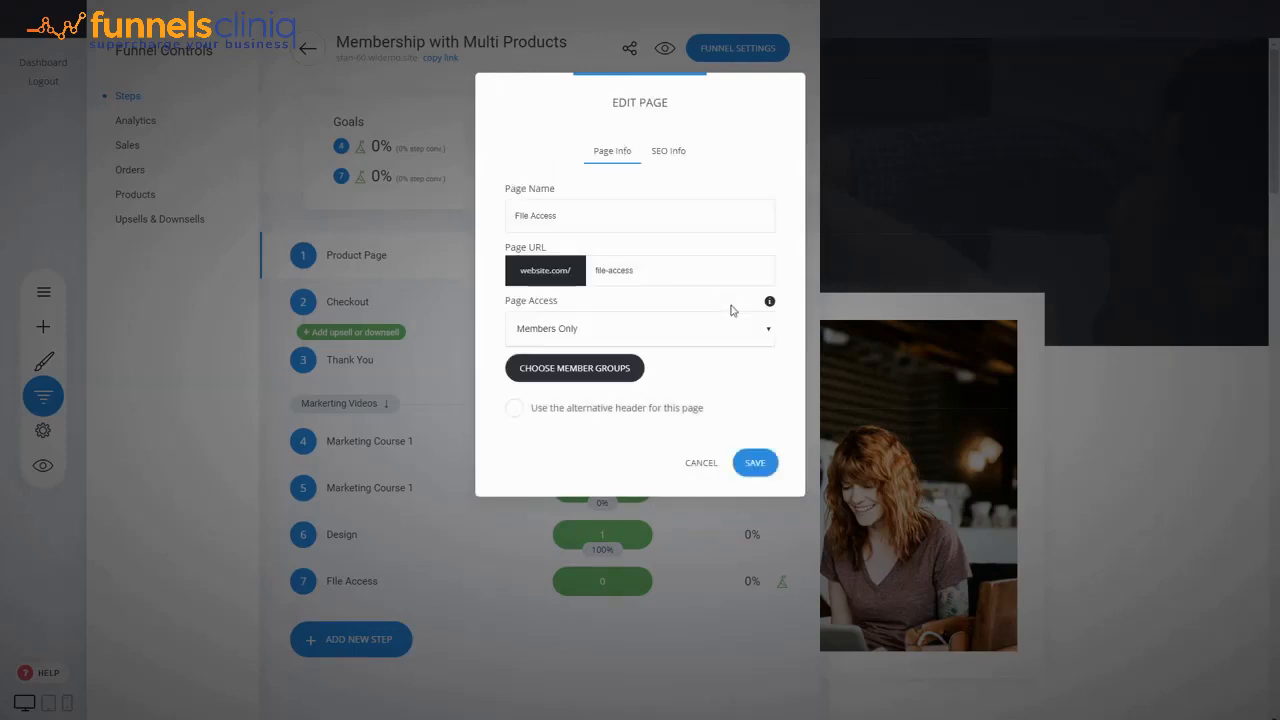
left_click(755, 465)
- Reopen the File Access page settings to check which member groups have access
mouse_move(330, 583)
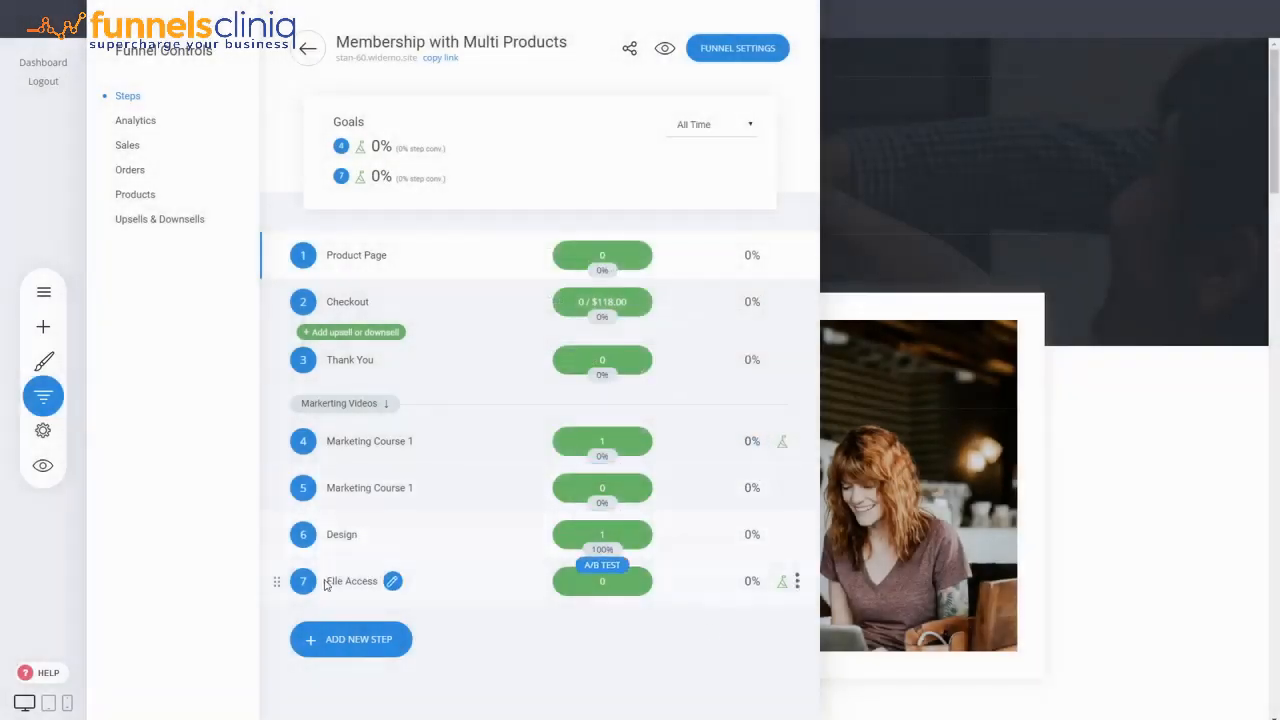
left_click(797, 581)
left_click(817, 441)
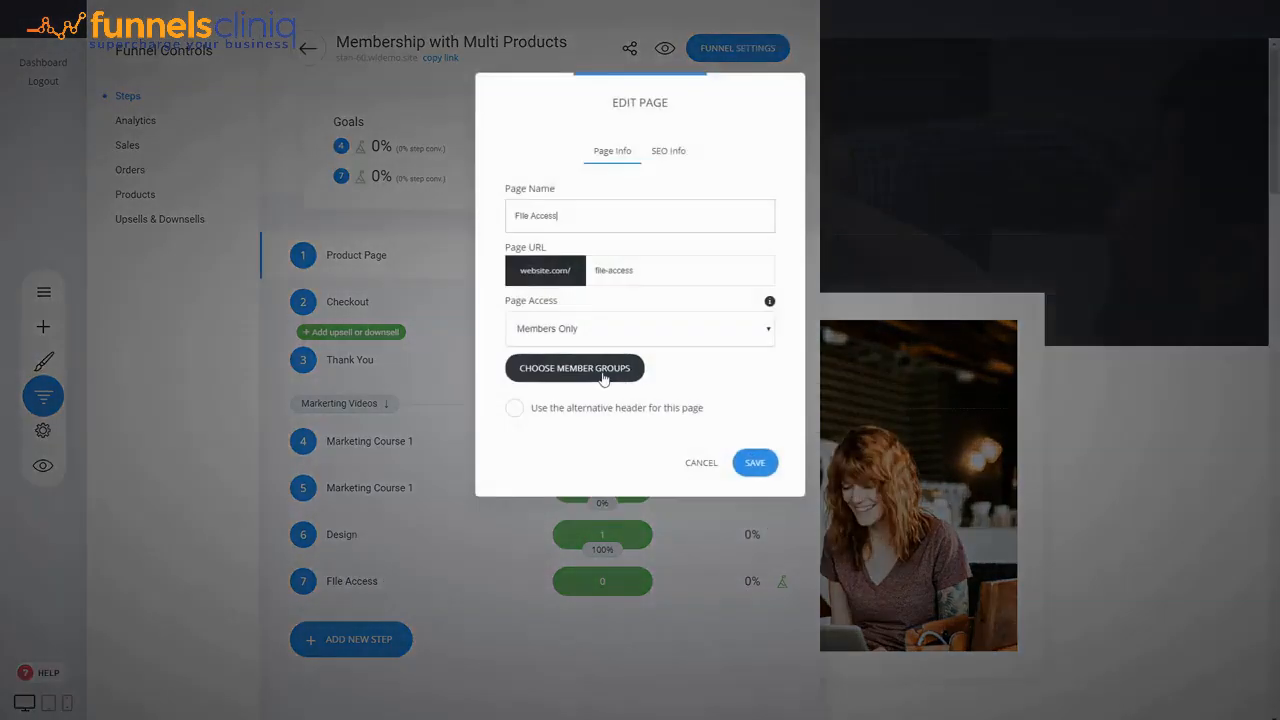
left_click(590, 368)
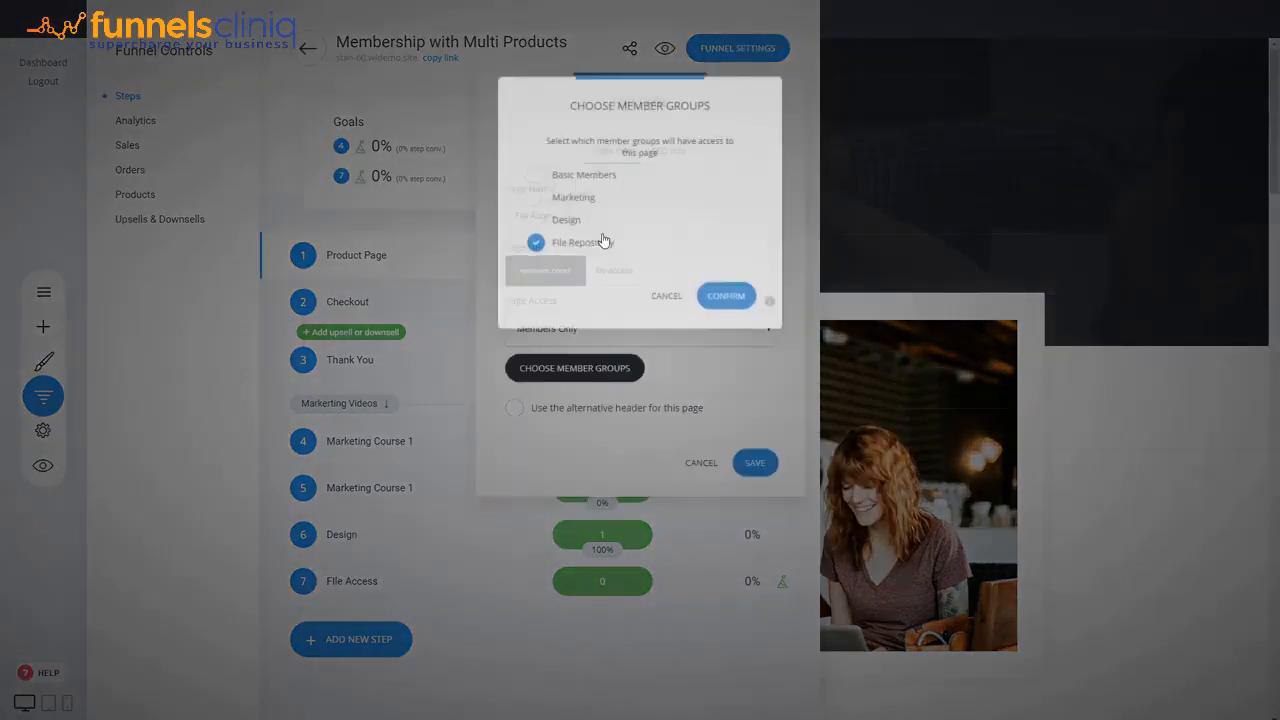
left_click(664, 299)
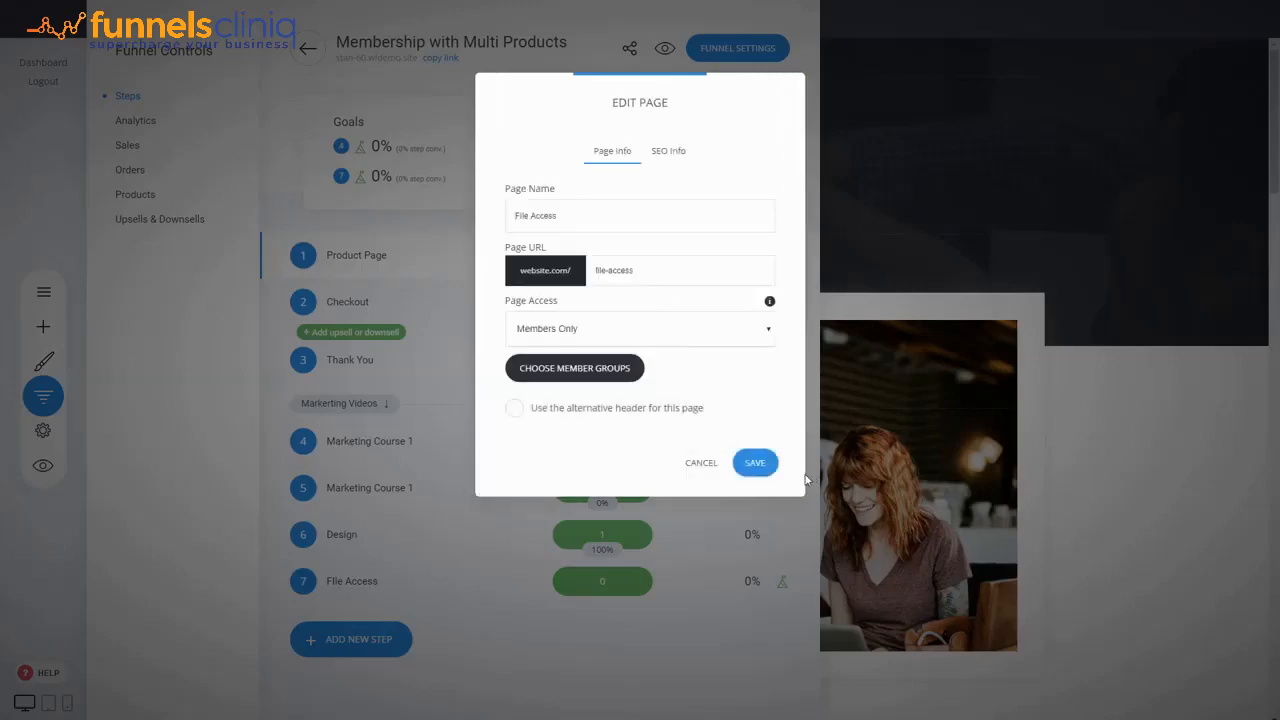
left_click(755, 463)
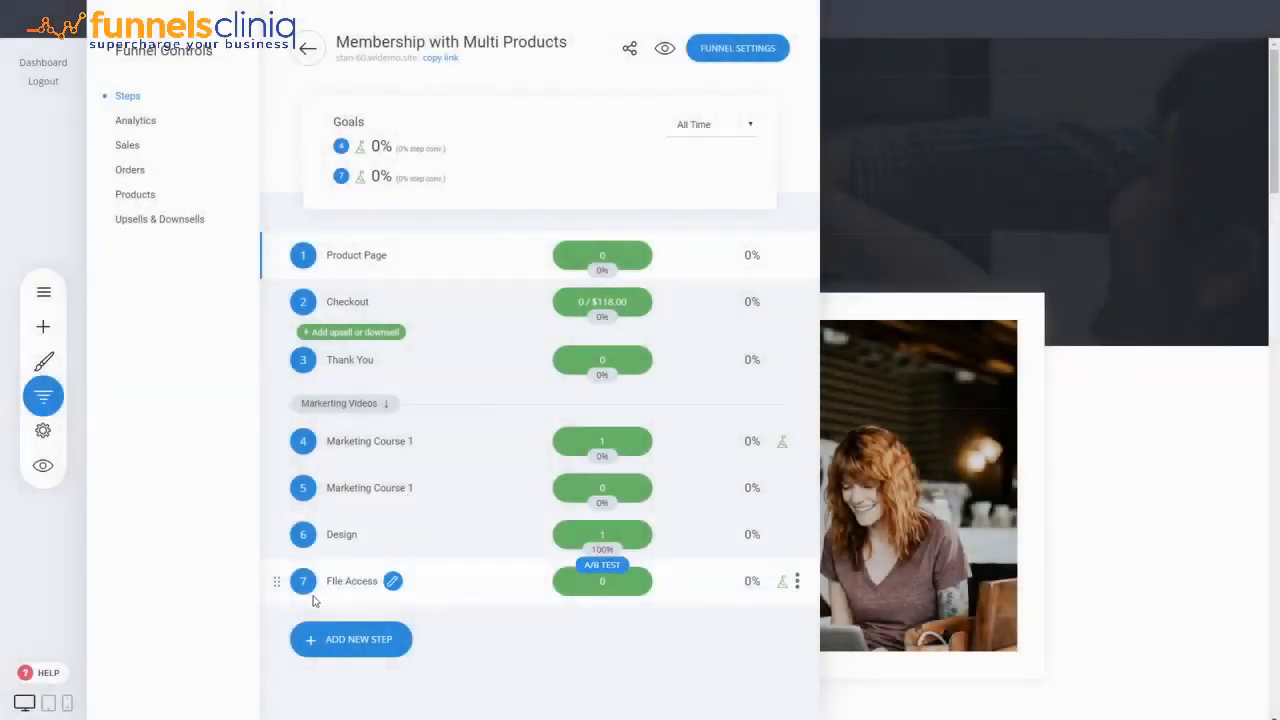
- Open the File Access page in the editor and review its file category sections
left_click(352, 584)
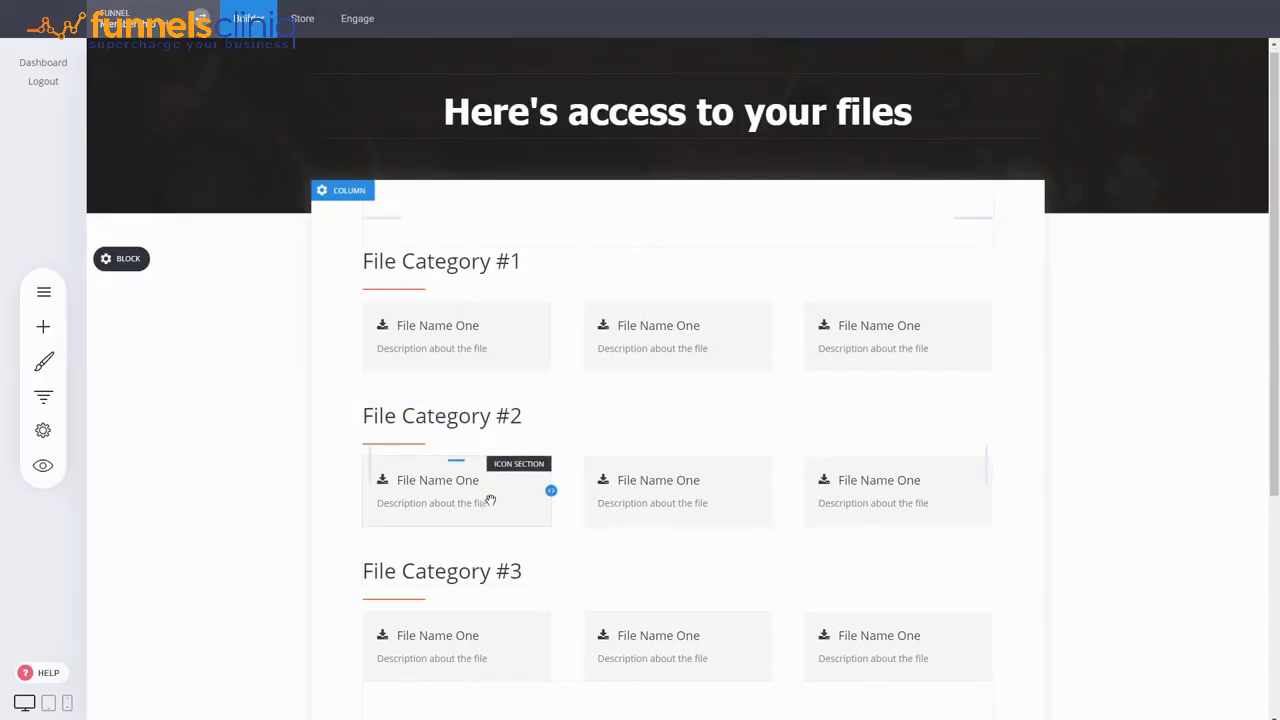
scroll(491, 500, "down", 3)
scroll(1111, 385, "up", 2)
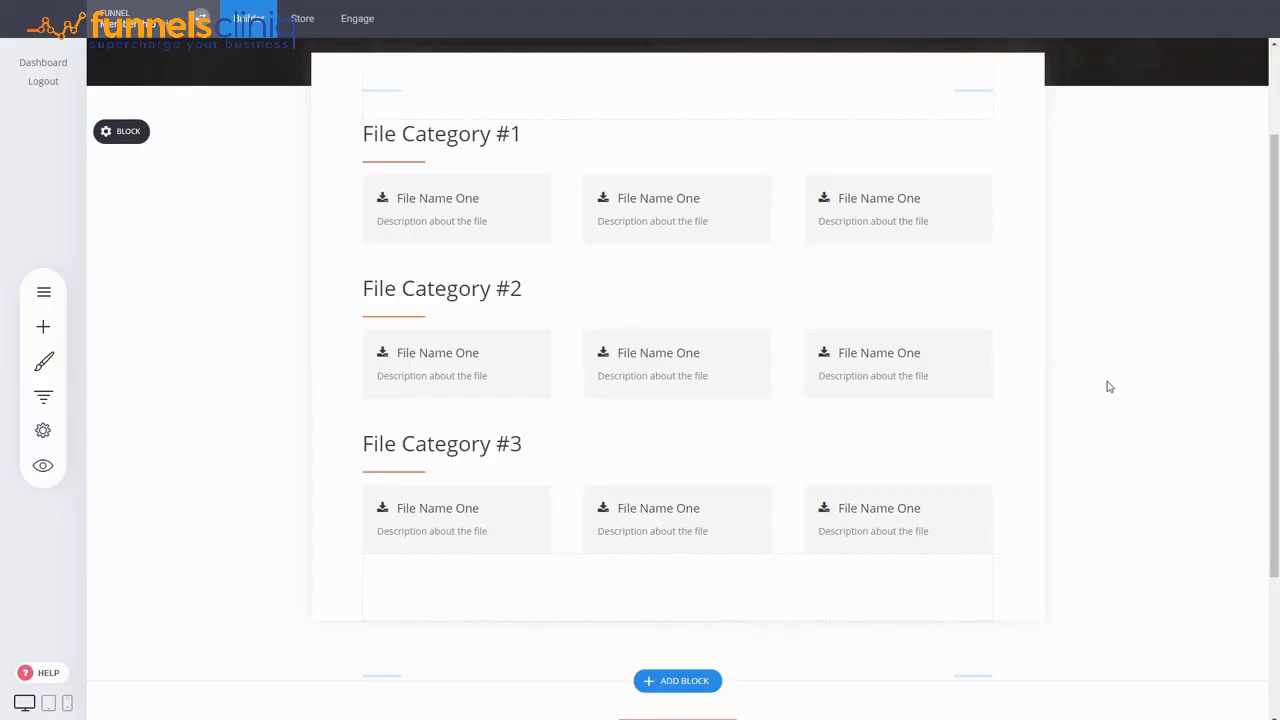
scroll(1109, 386, "up", 2)
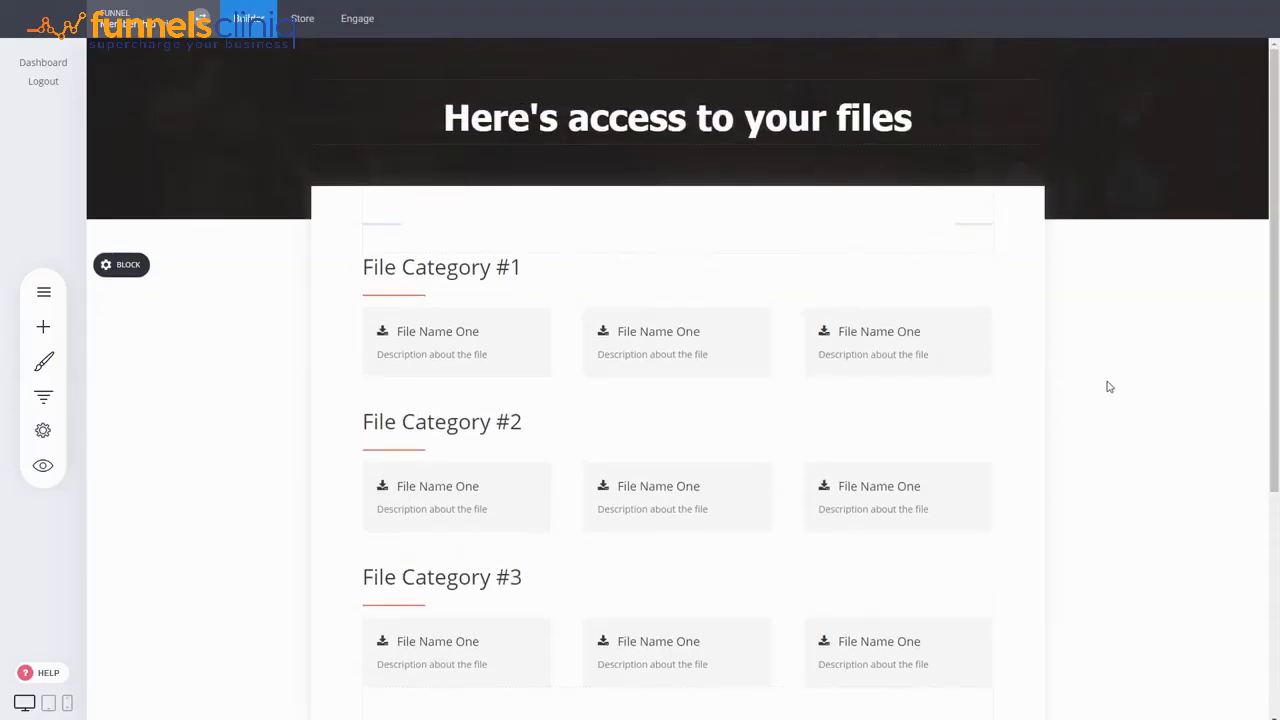
scroll(1109, 386, "down", 3)
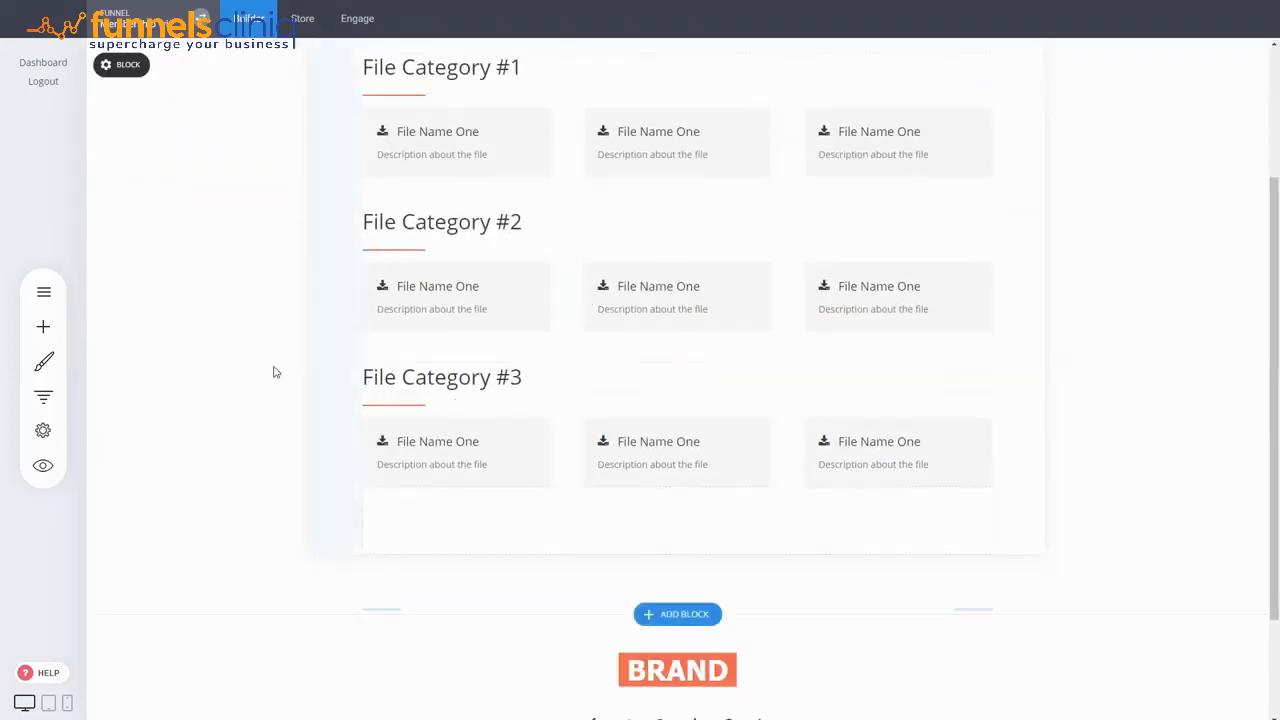
left_click(43, 327)
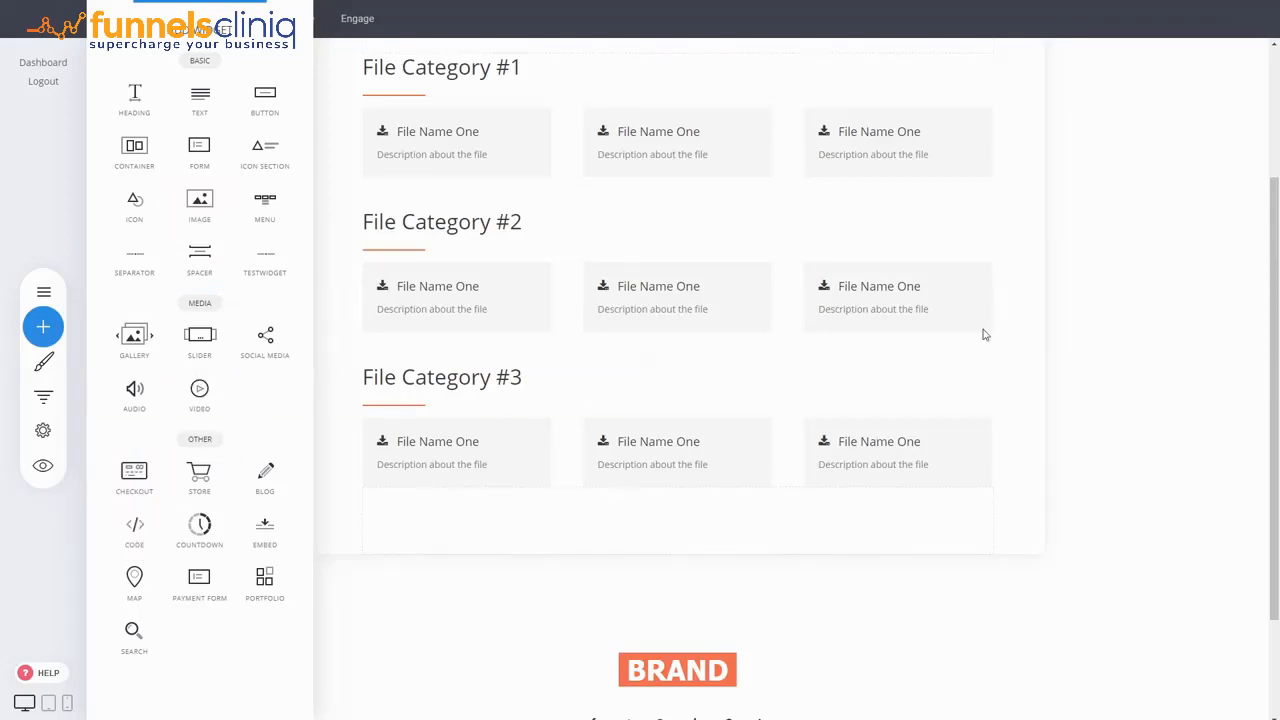
left_click(1201, 360)
scroll(1017, 512, "up", 2)
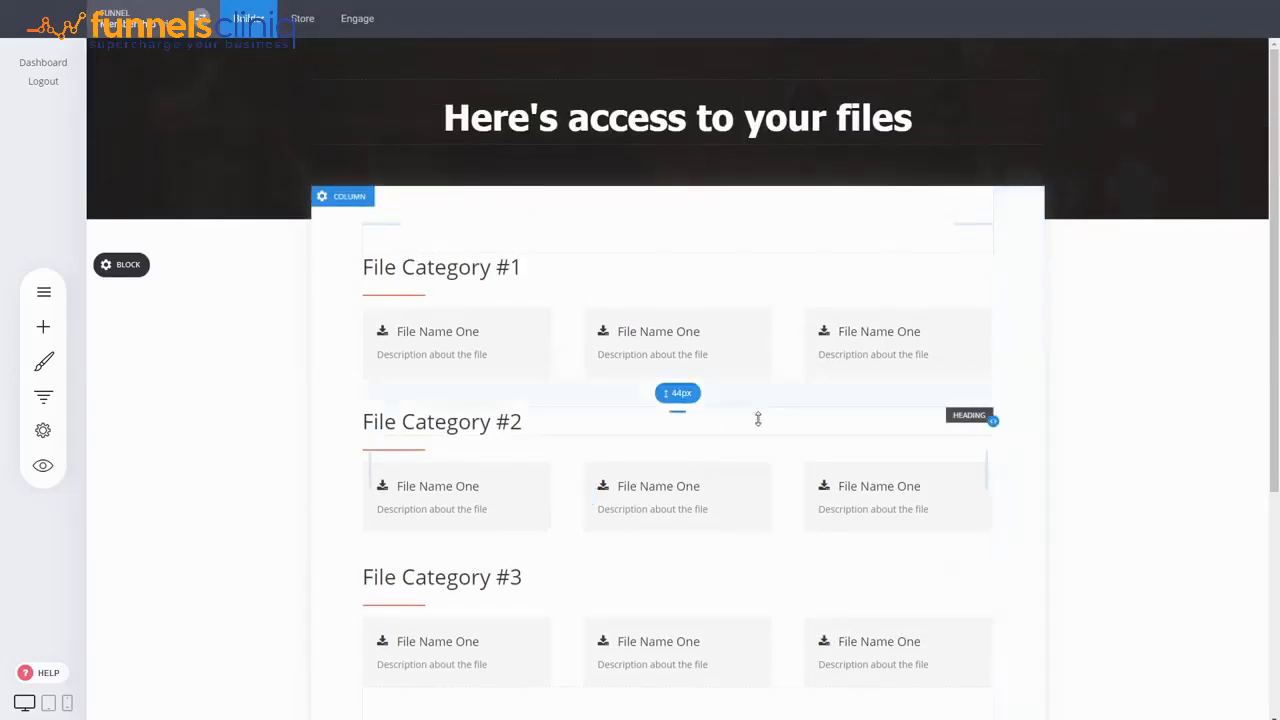